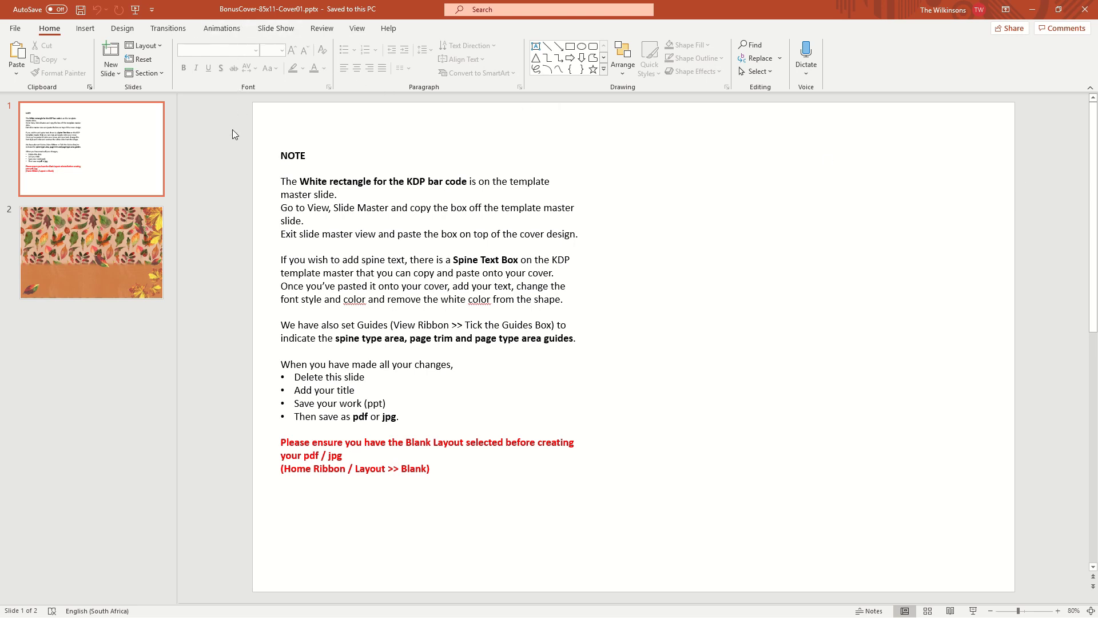
Look over the leaf cover slide, then return to the NOTE instruction slide.
click(103, 244)
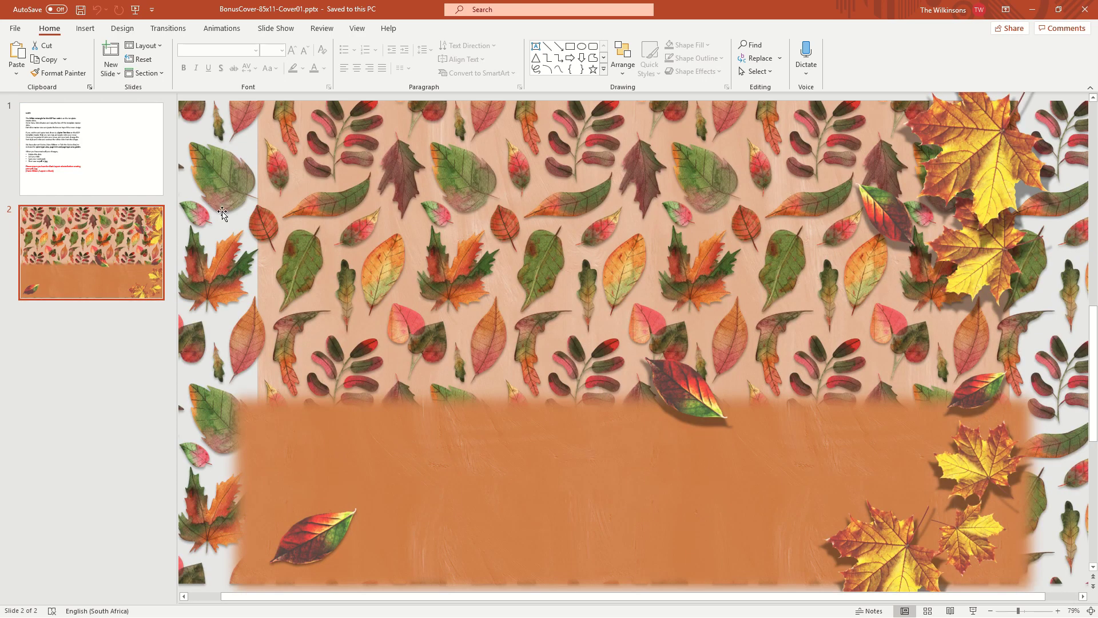
click(101, 155)
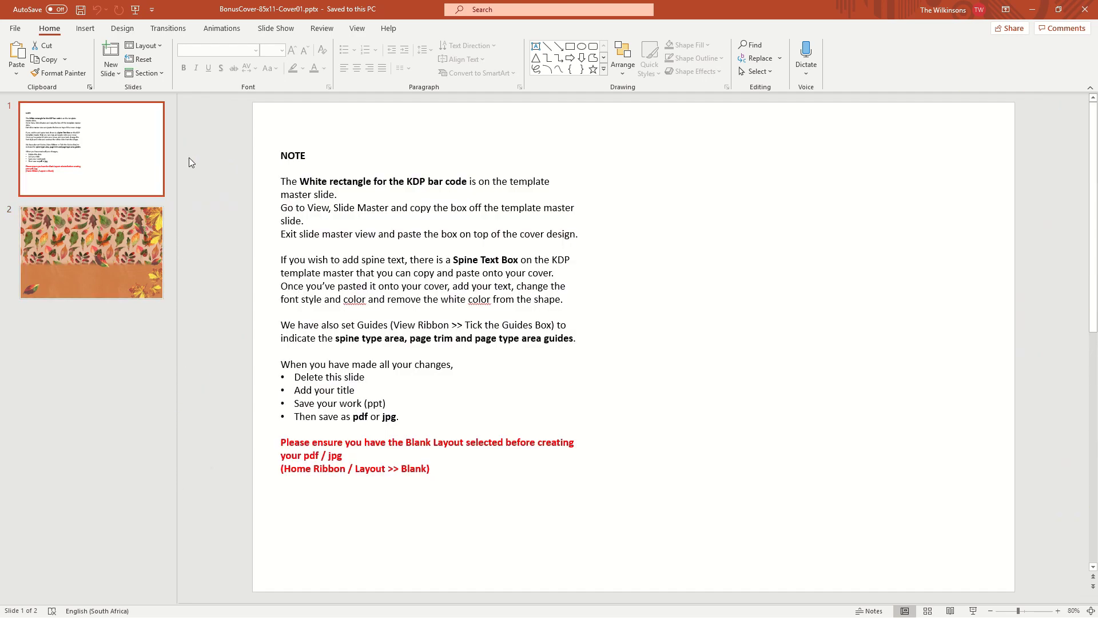
click(202, 161)
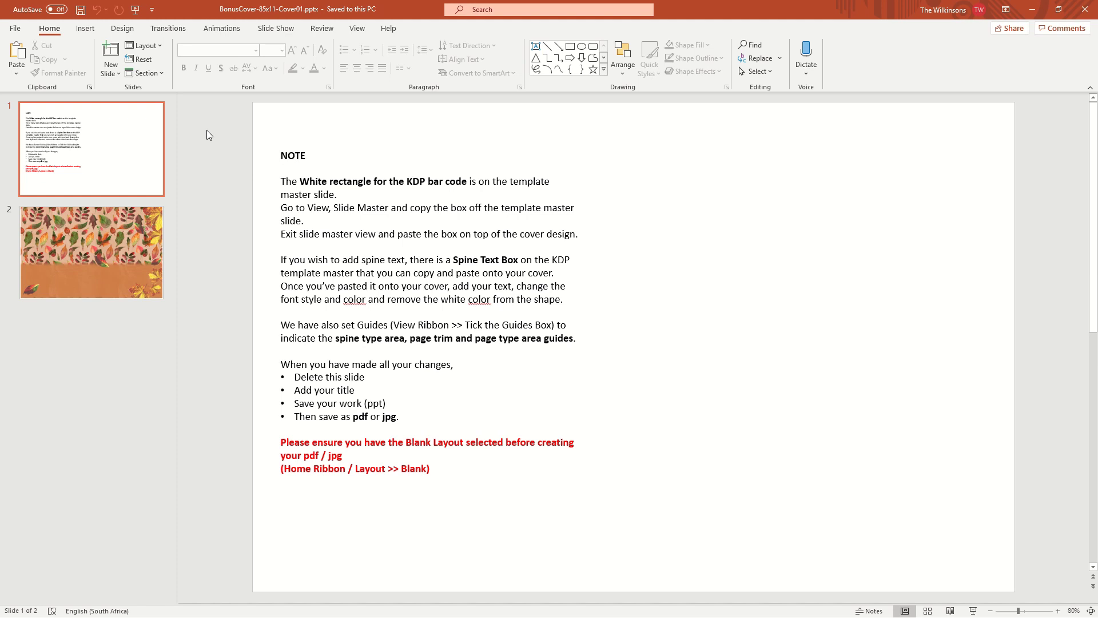
Save the presentation as Autumn.pptx in the video1-images folder.
click(15, 29)
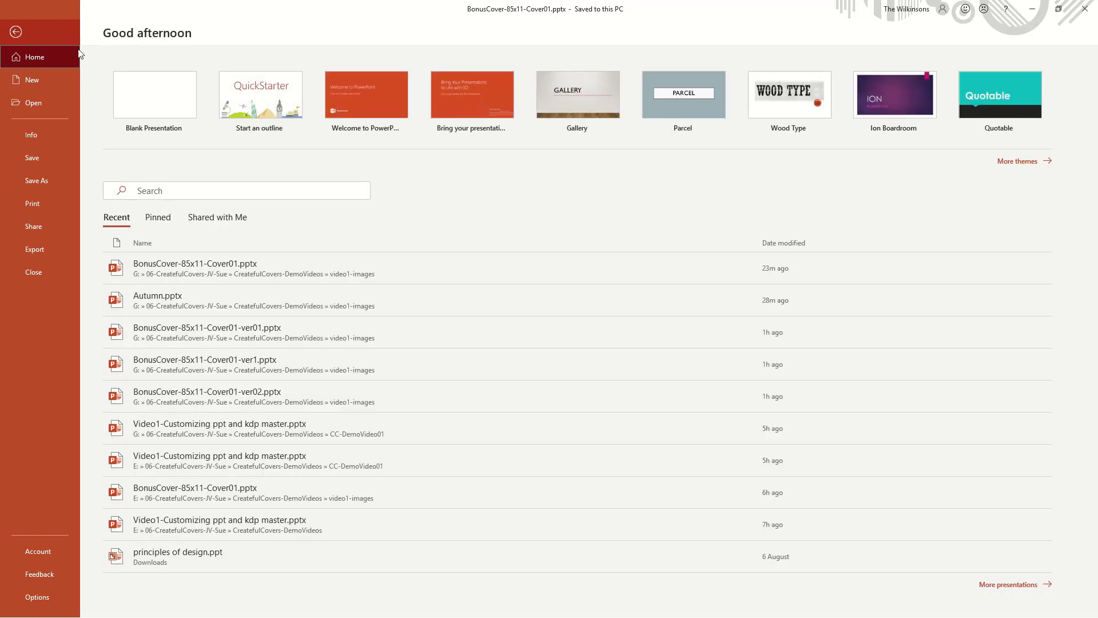
click(22, 180)
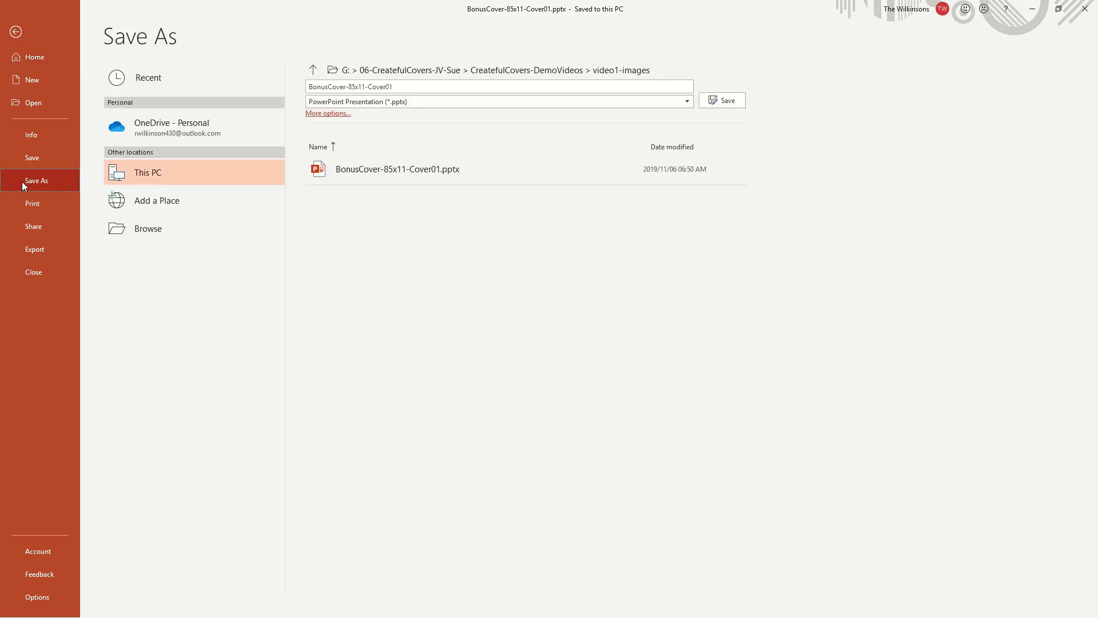
click(355, 87)
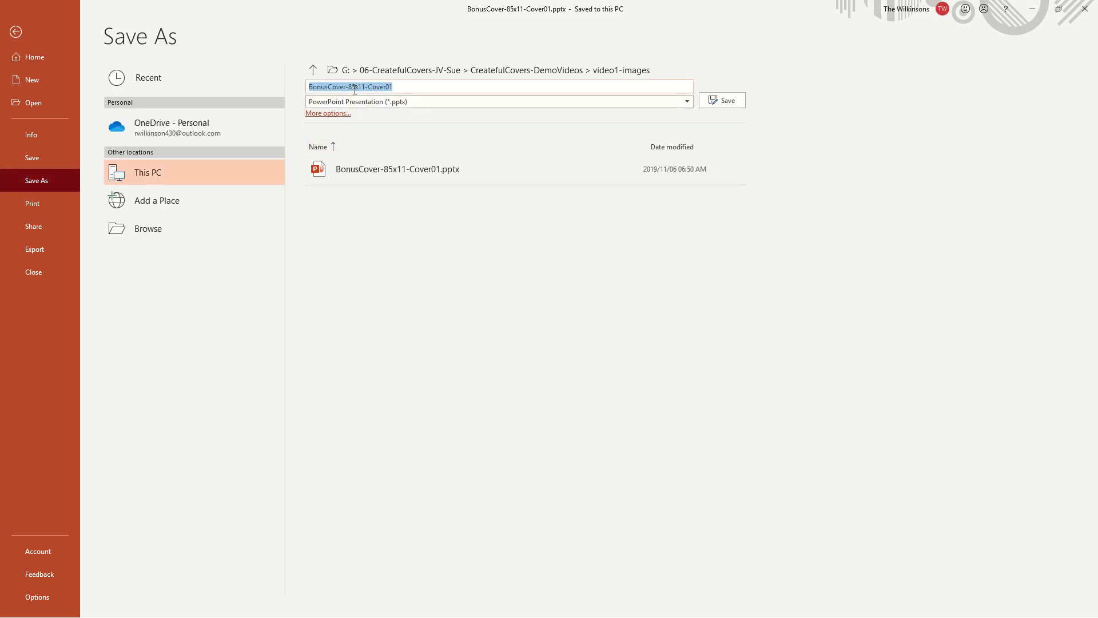
text(A)
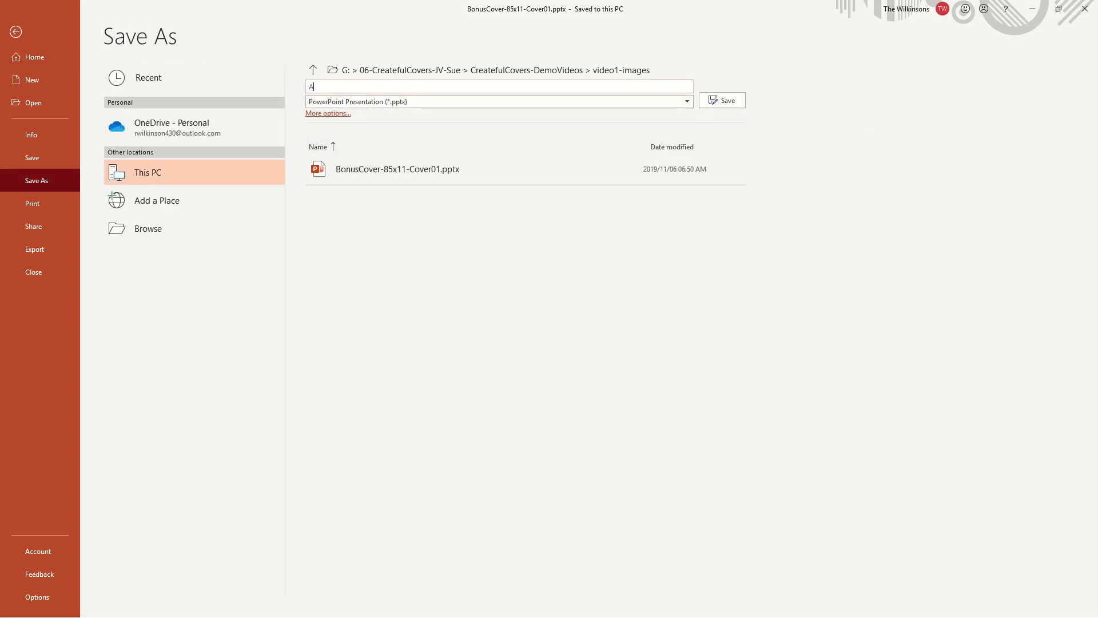
text(utimn)
key(BackSpace)
key(BackSpace)
text(umn)
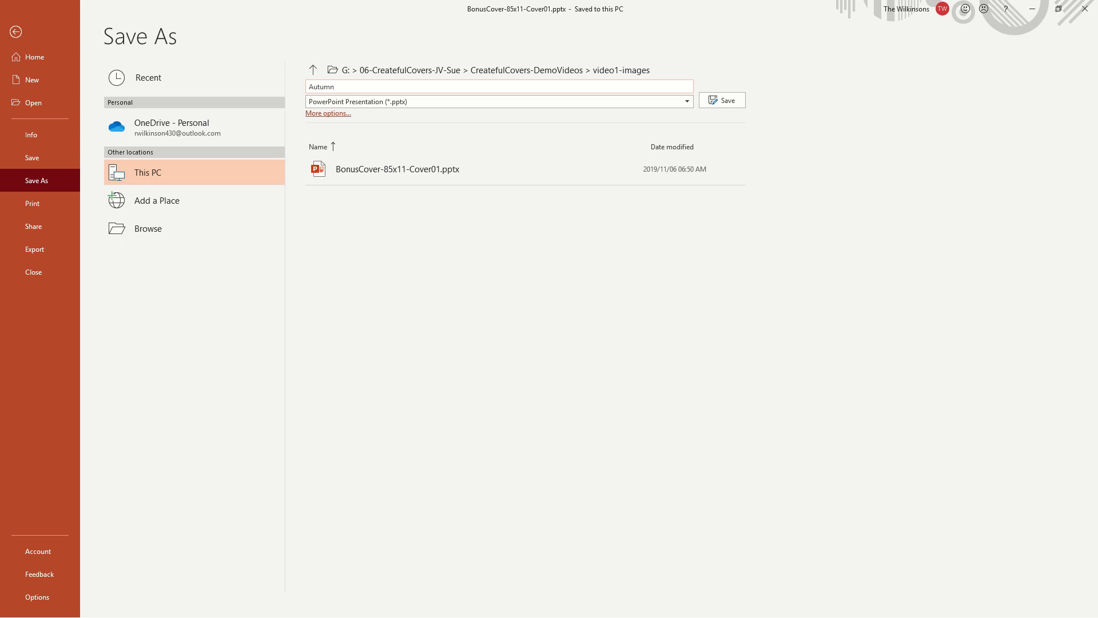
click(728, 101)
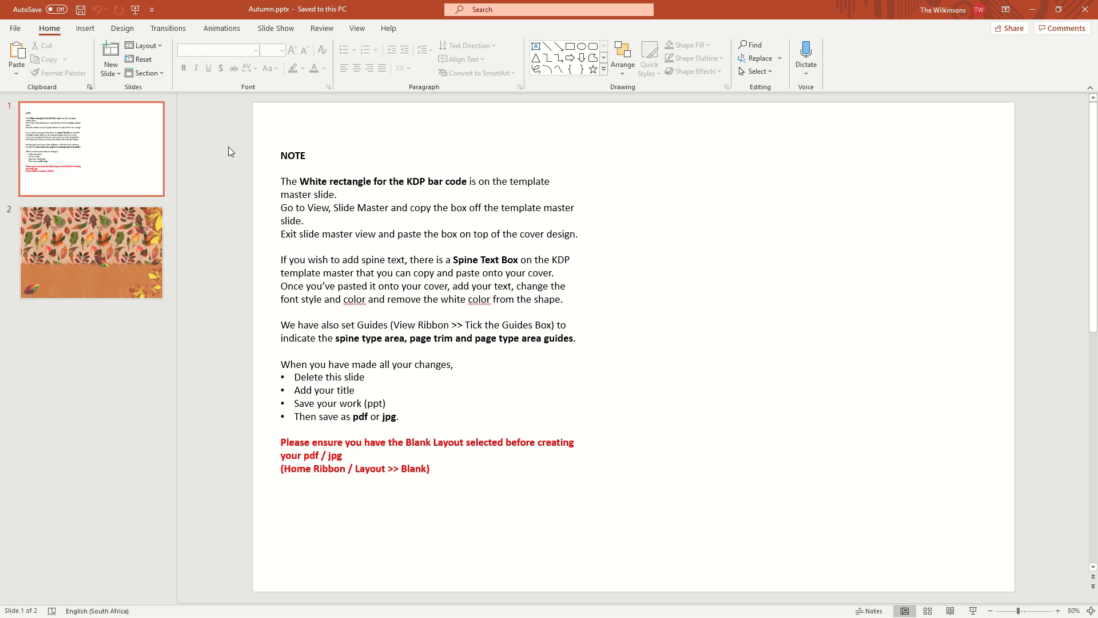
Nudge the NOTE text box and turn on Guides to show the spine, trim and type-area lines.
drag(274, 171, 287, 195)
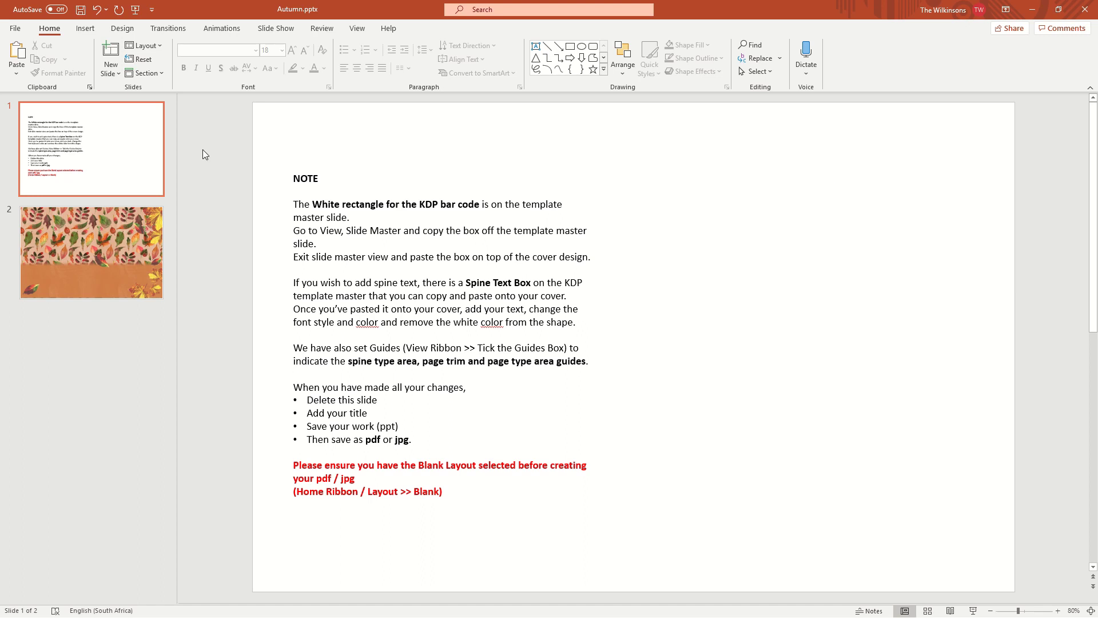
click(146, 165)
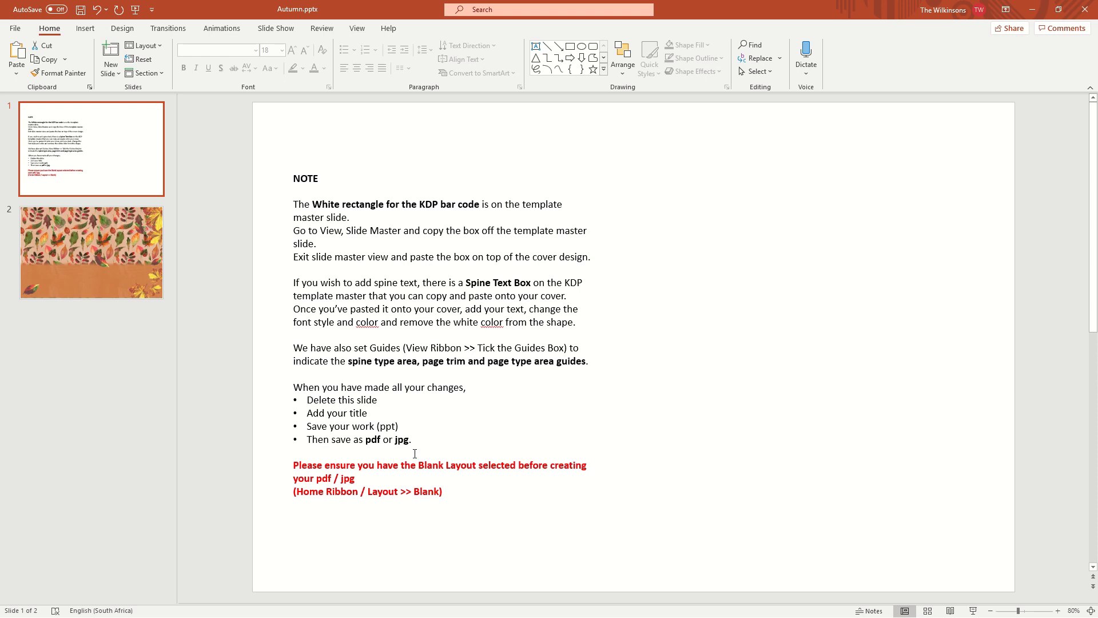
drag(449, 492, 300, 464)
click(227, 437)
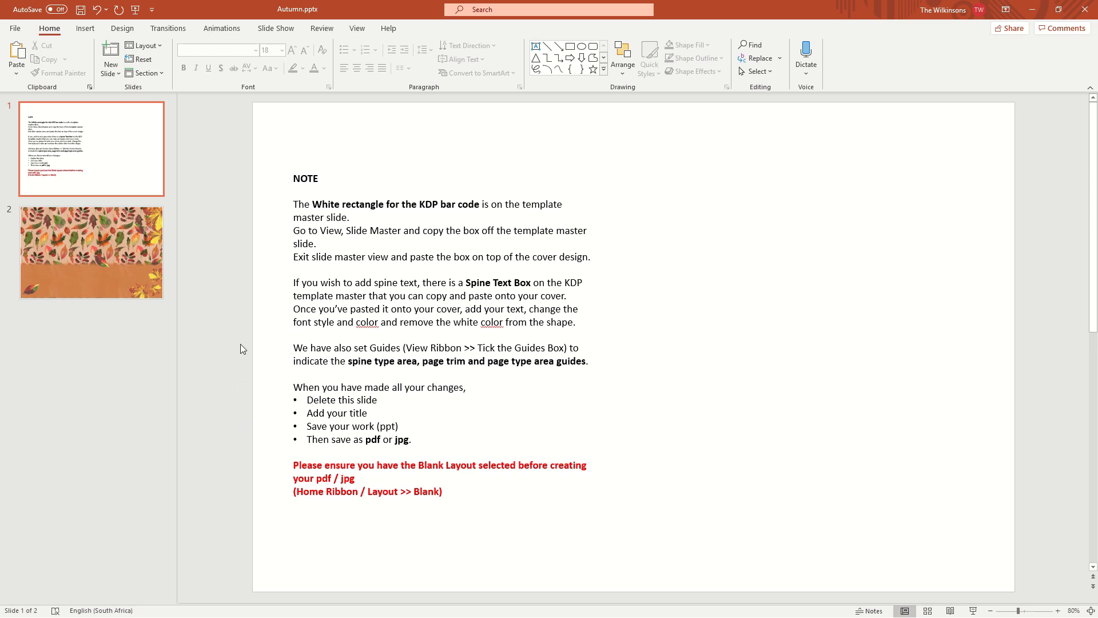
click(357, 29)
click(242, 72)
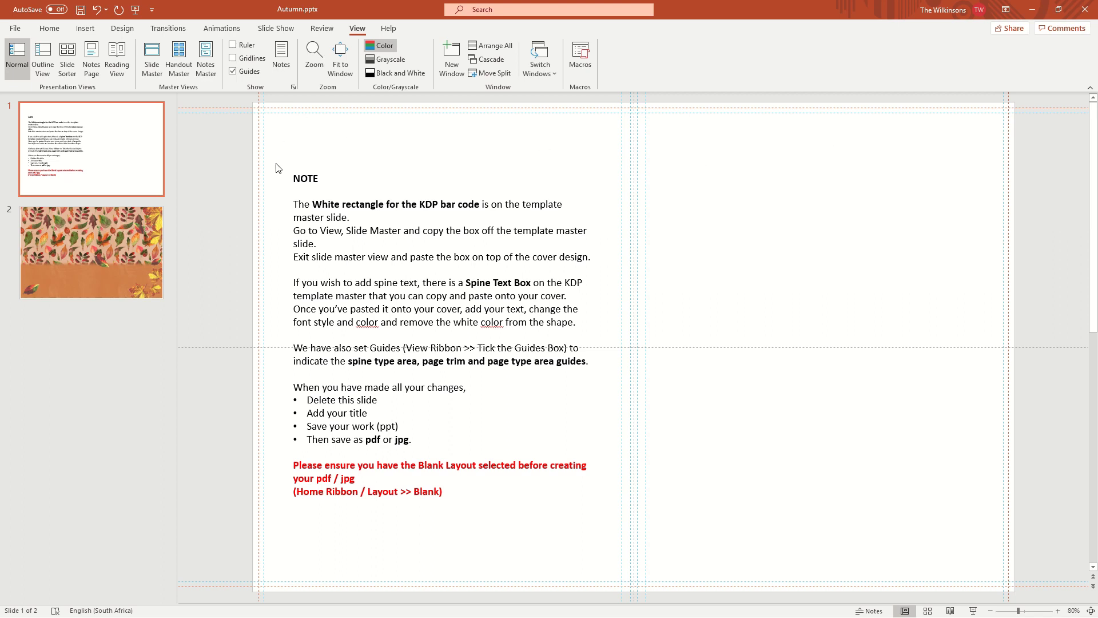
Shift the NOTE text box up and left, then toggle Guides off and back on.
click(348, 215)
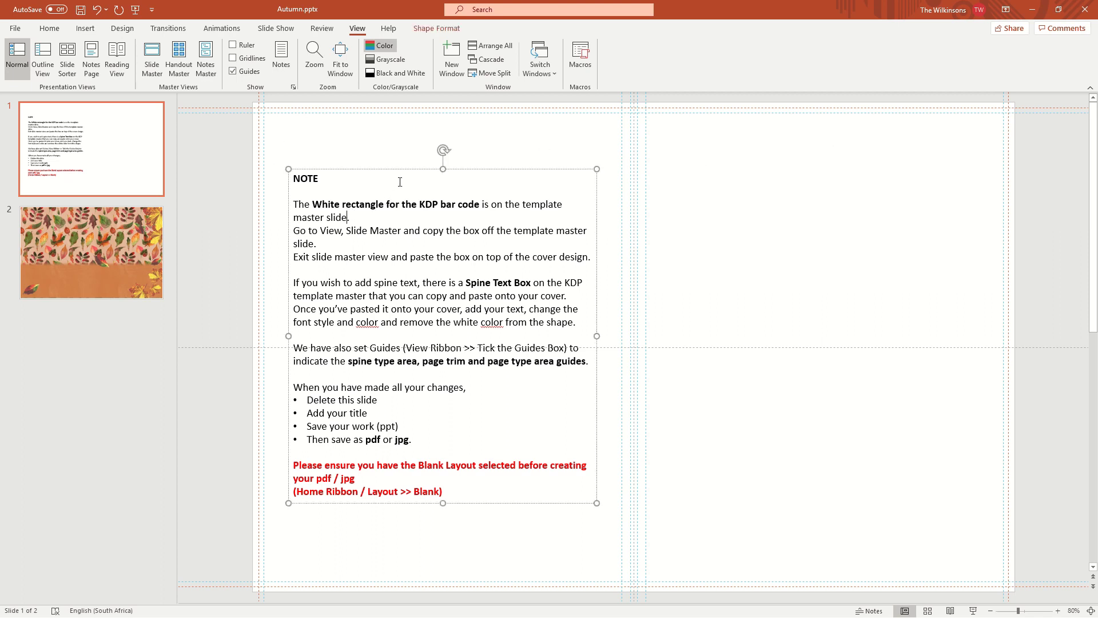
drag(402, 170, 397, 151)
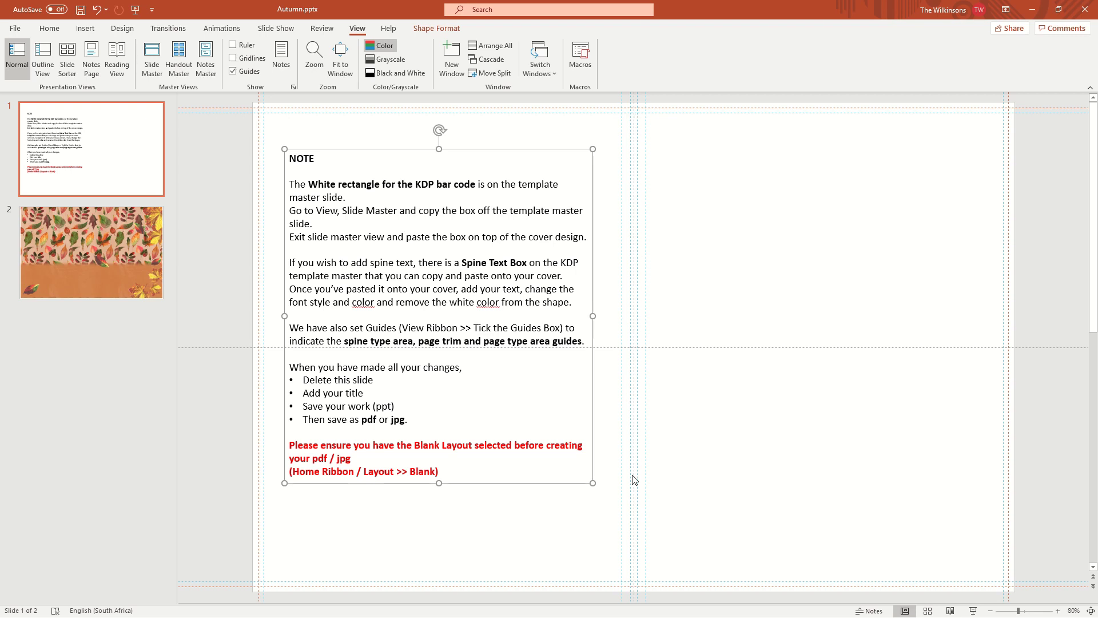
click(219, 152)
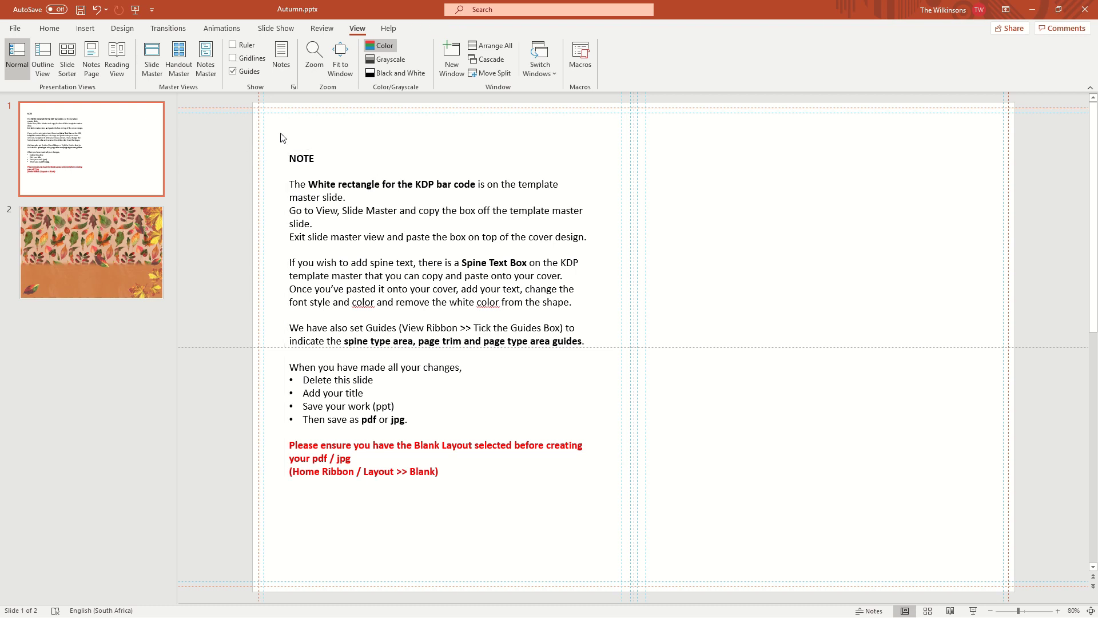
click(234, 72)
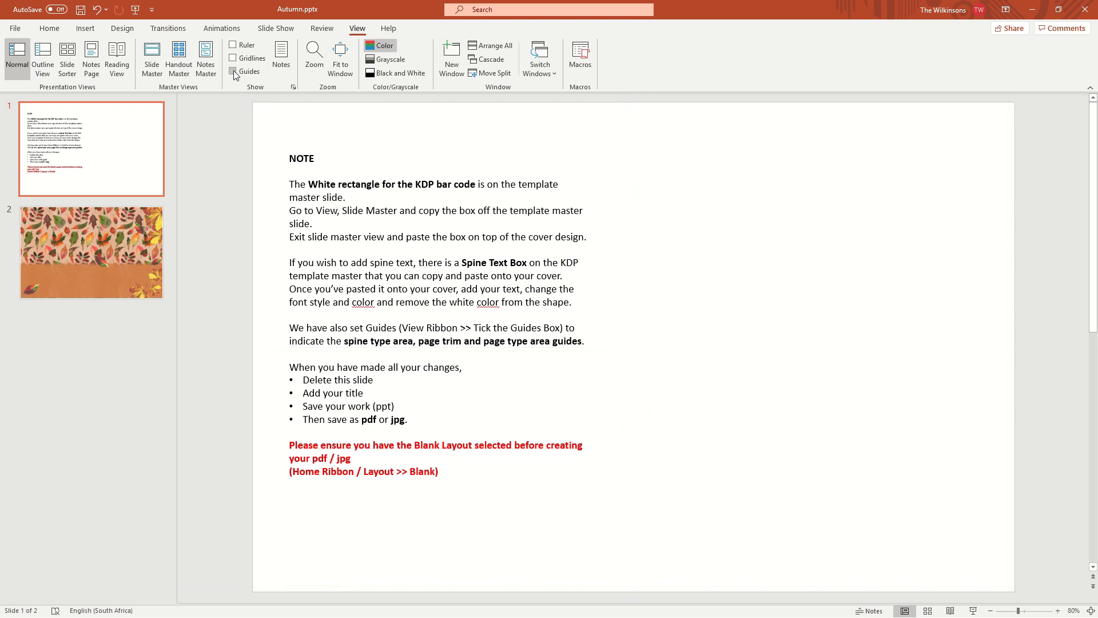
click(233, 72)
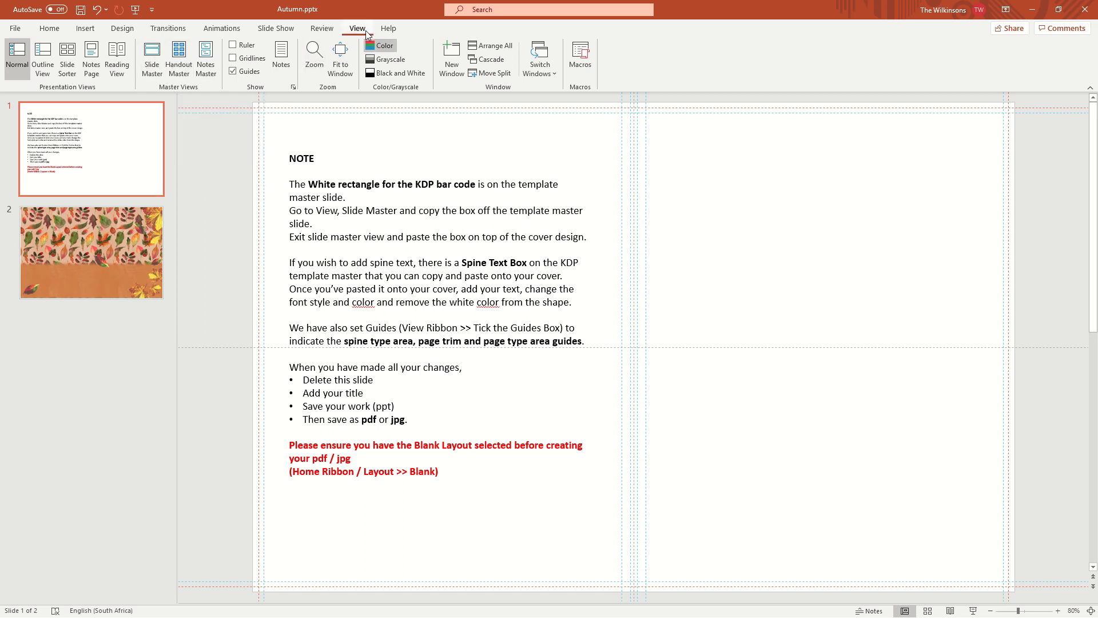
In Slide Master, inspect the KDP layout's background, cover rectangles and white barcode box.
click(152, 57)
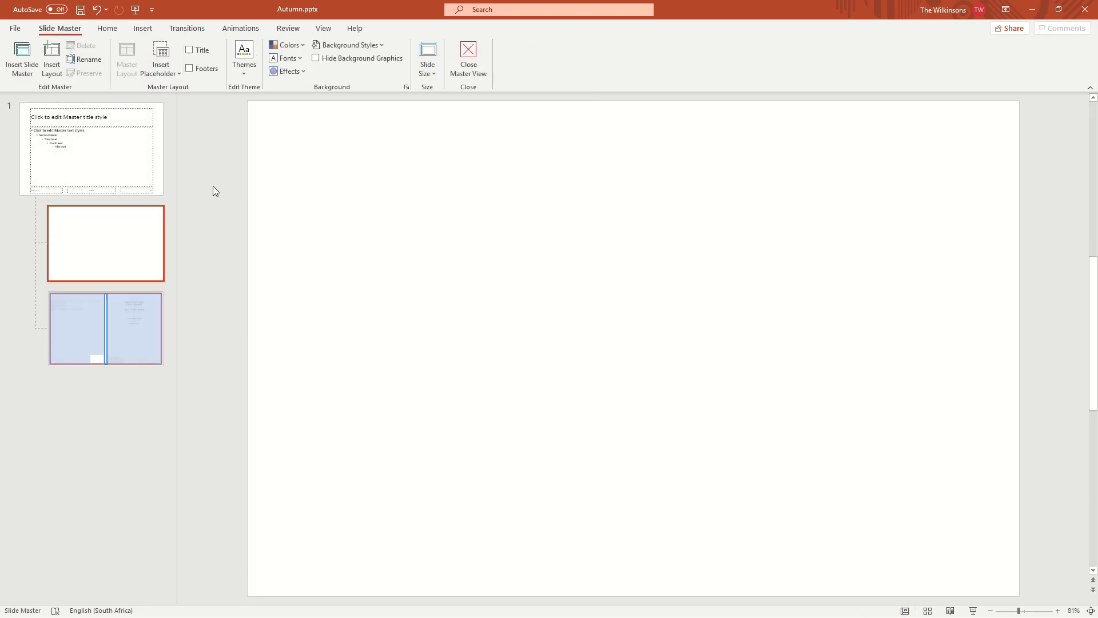
click(111, 323)
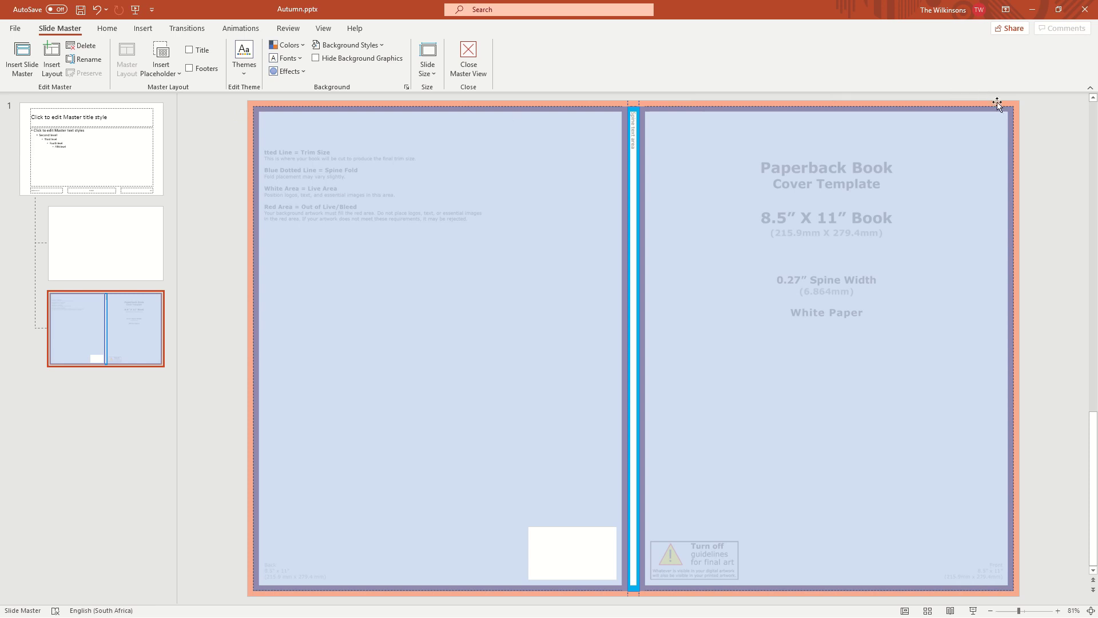
click(1019, 565)
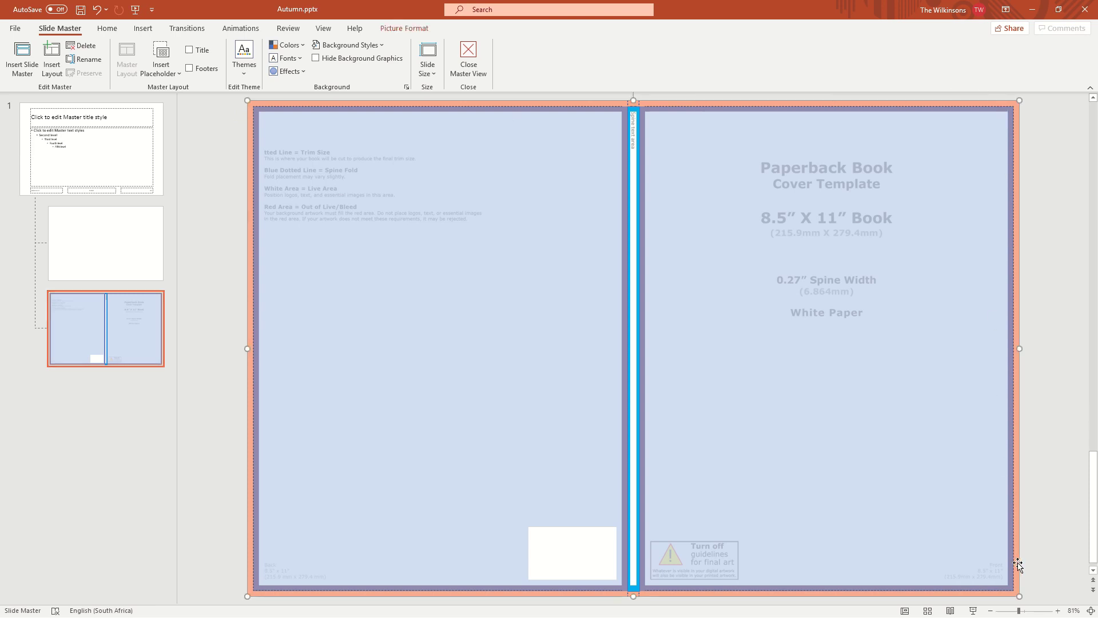
click(600, 110)
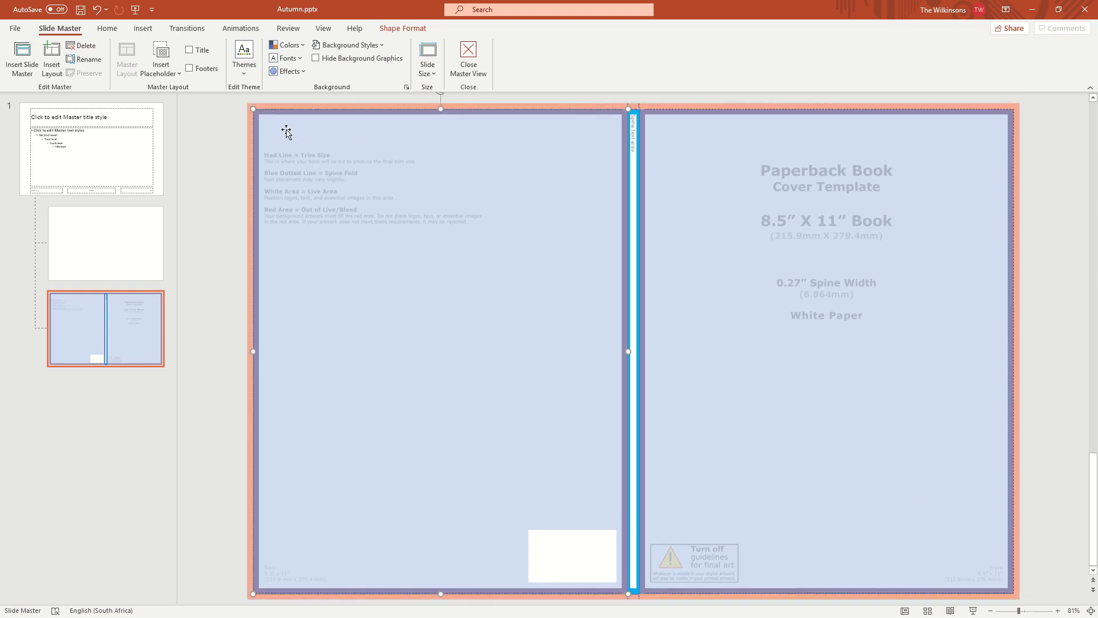
click(668, 116)
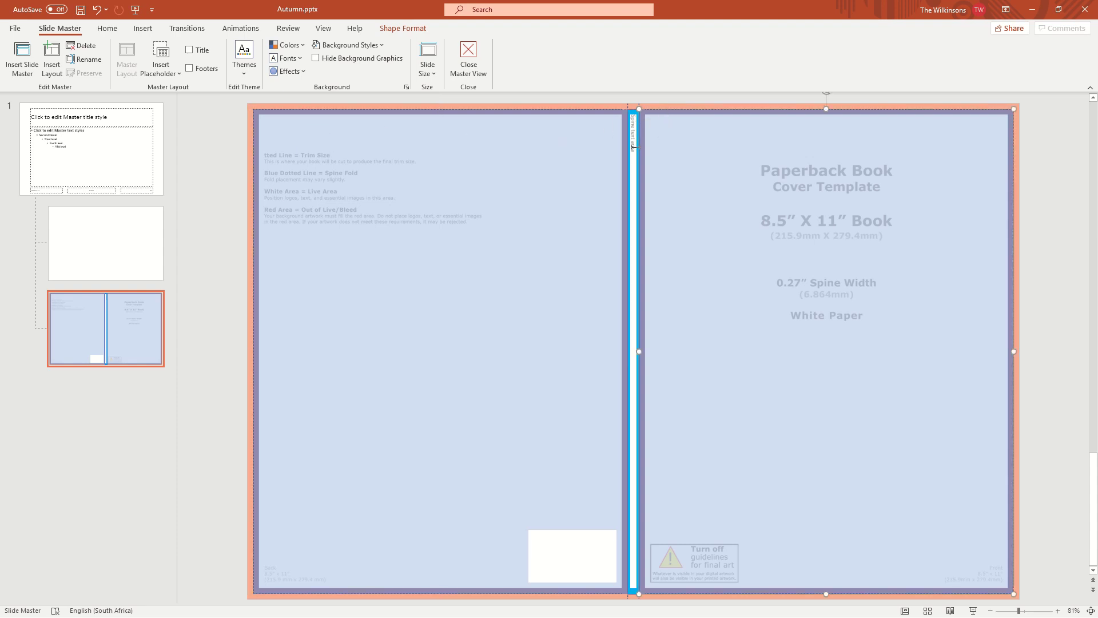
click(452, 150)
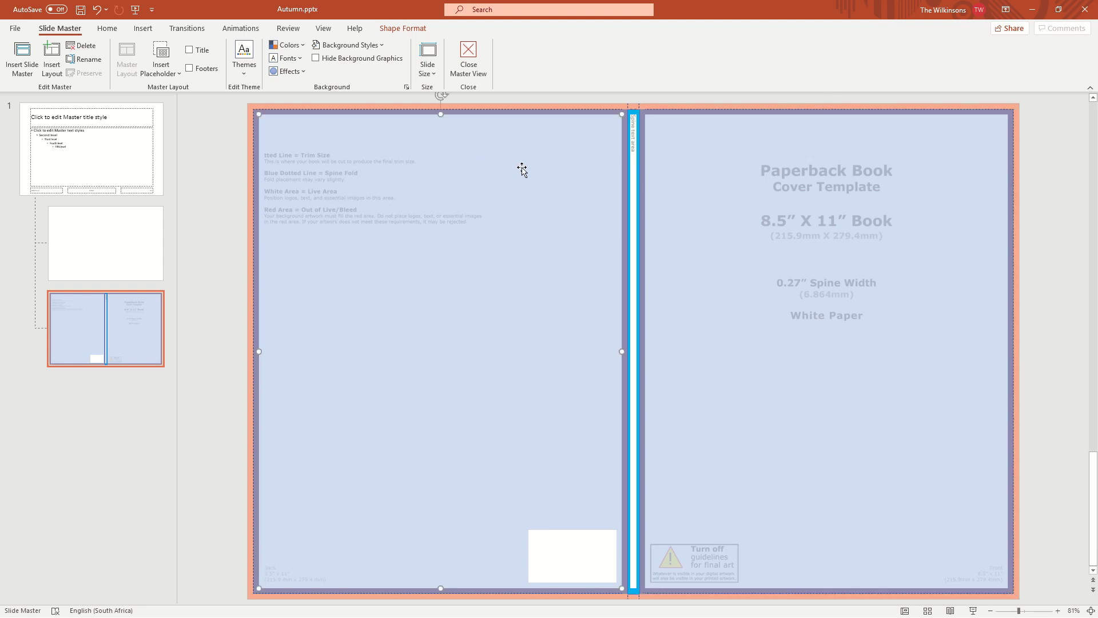
click(722, 177)
click(221, 171)
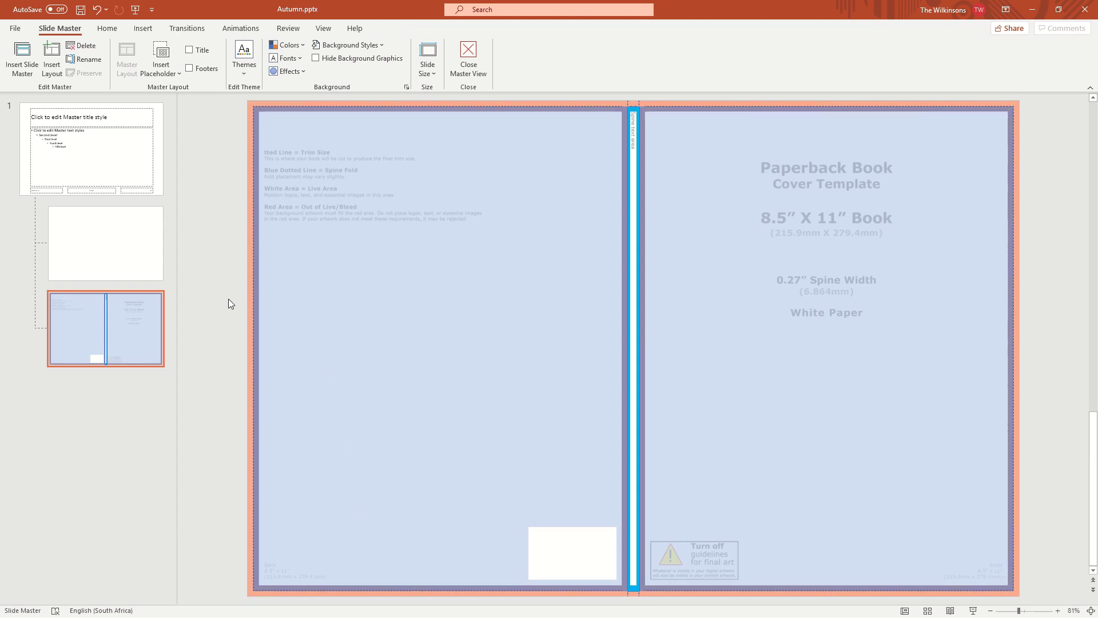
click(589, 535)
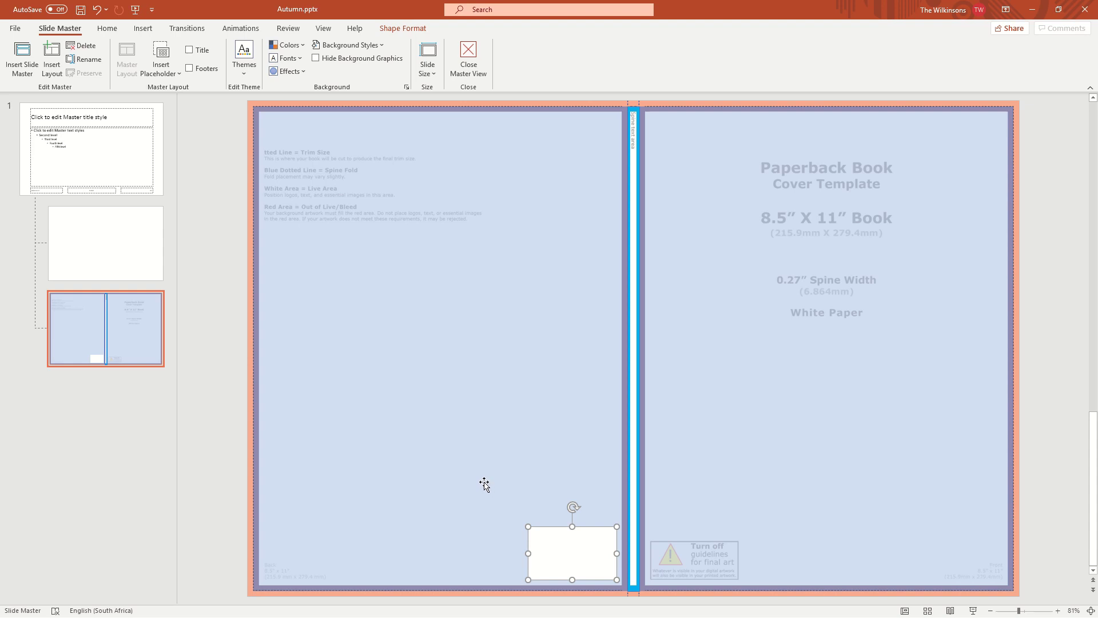
Compare the blank and book-cover layouts, then close Master View.
click(219, 410)
click(152, 263)
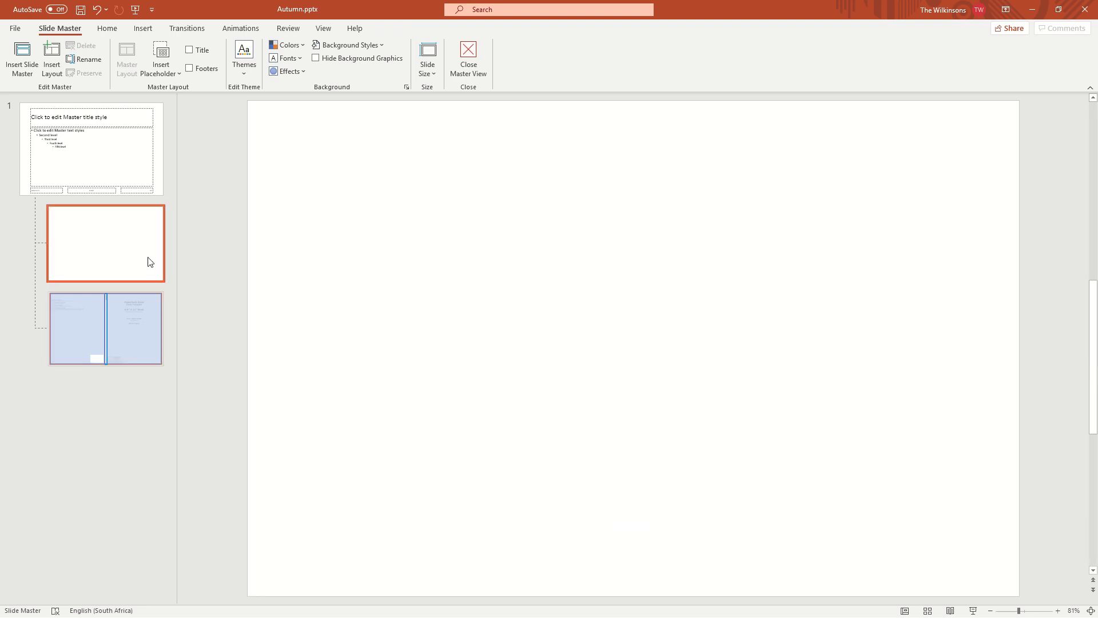
click(157, 317)
click(151, 264)
click(149, 306)
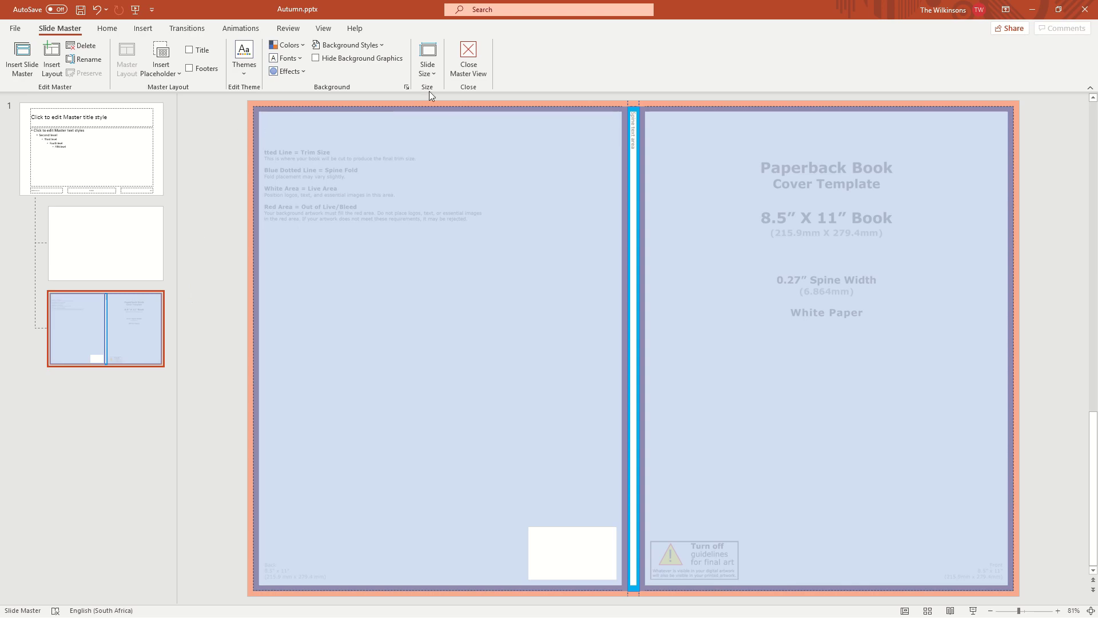
click(468, 57)
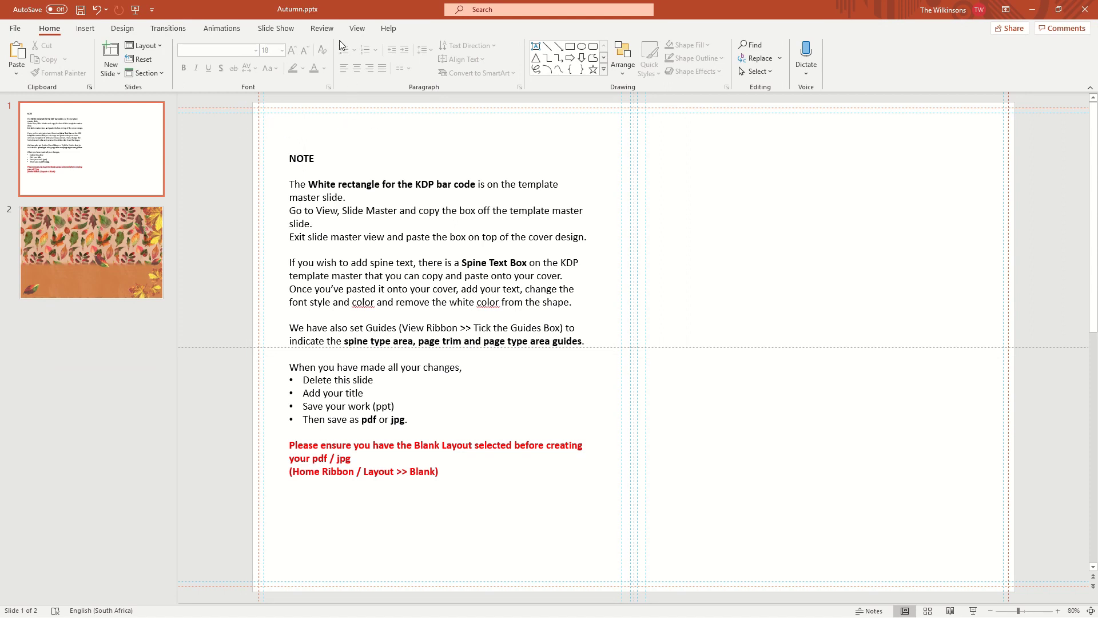
Turn off Guides and switch to slide 2, the autumn-leaves cover.
click(357, 28)
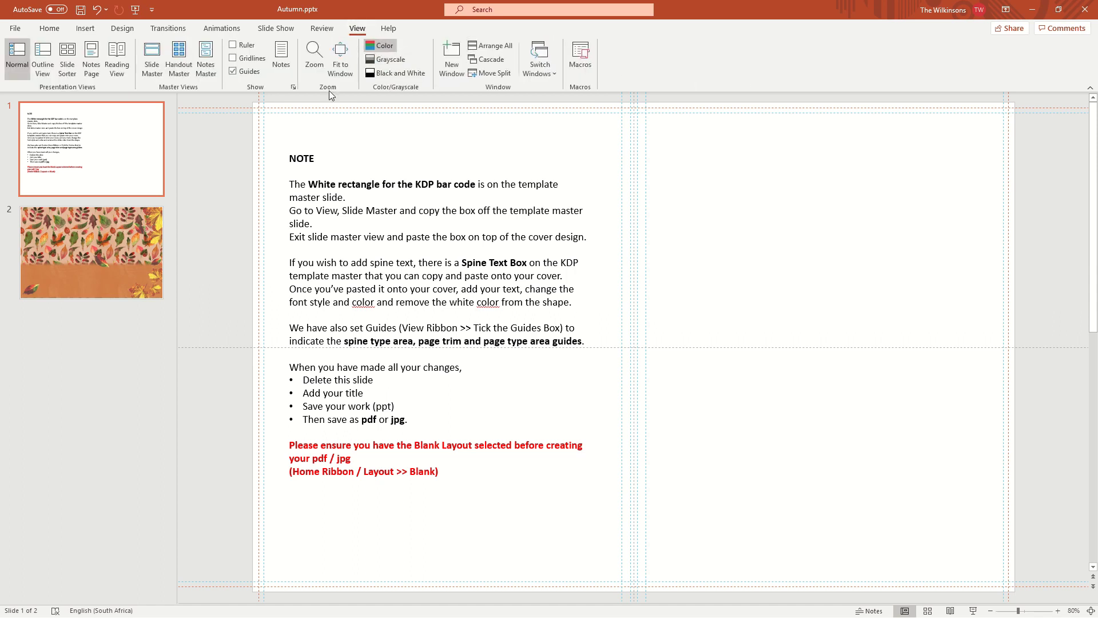
click(235, 72)
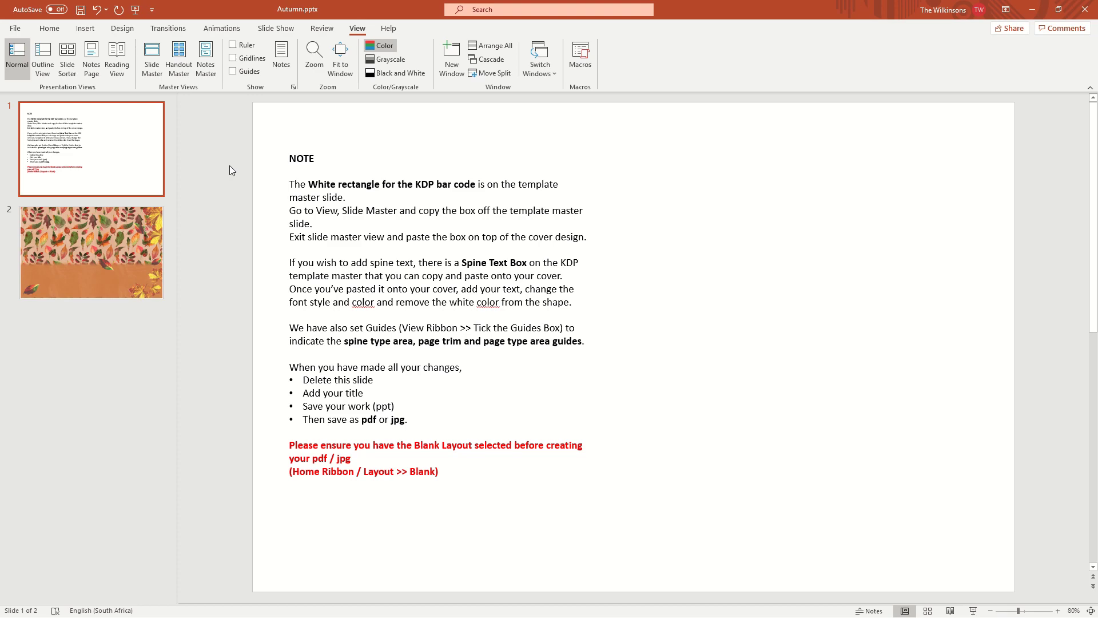
click(92, 242)
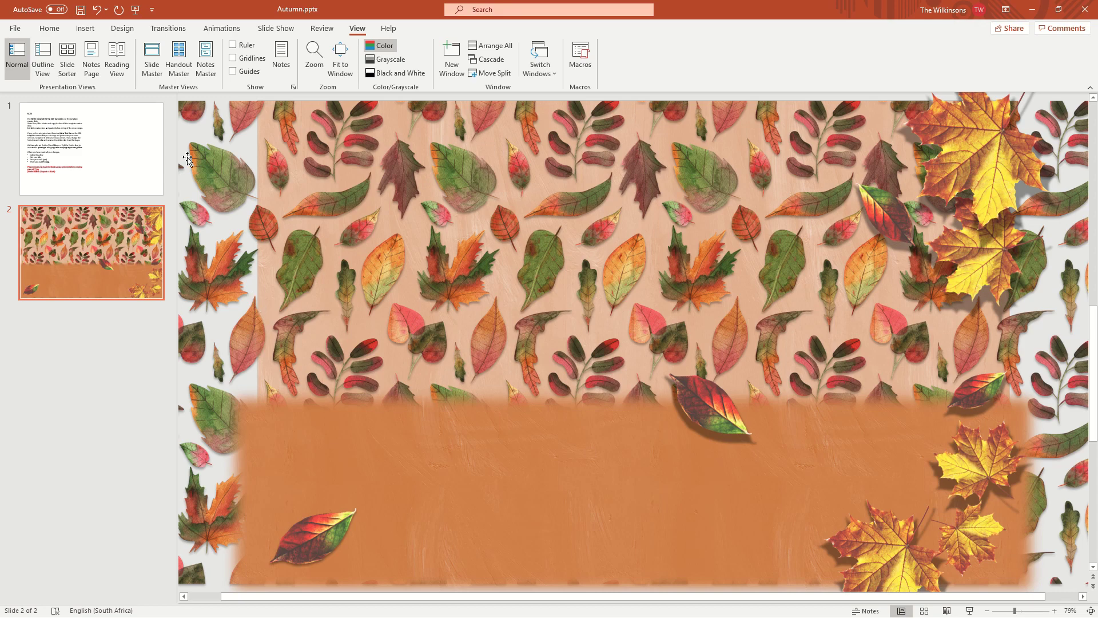
Add a text box on the orange band reading "My Family's Thanksgiving Journal" and select it.
click(50, 29)
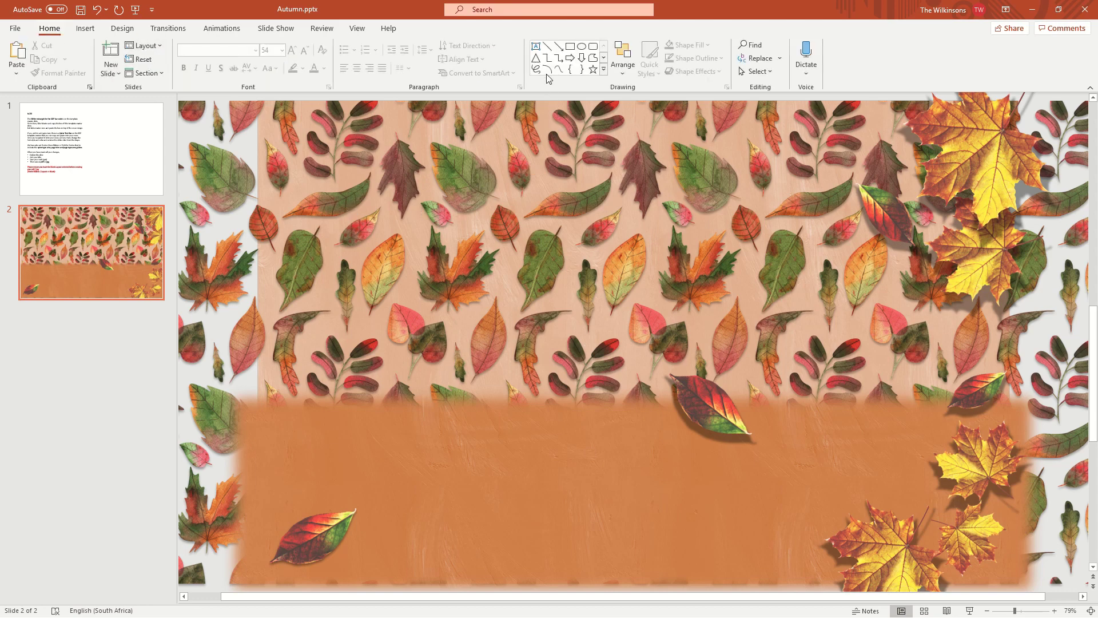
click(539, 49)
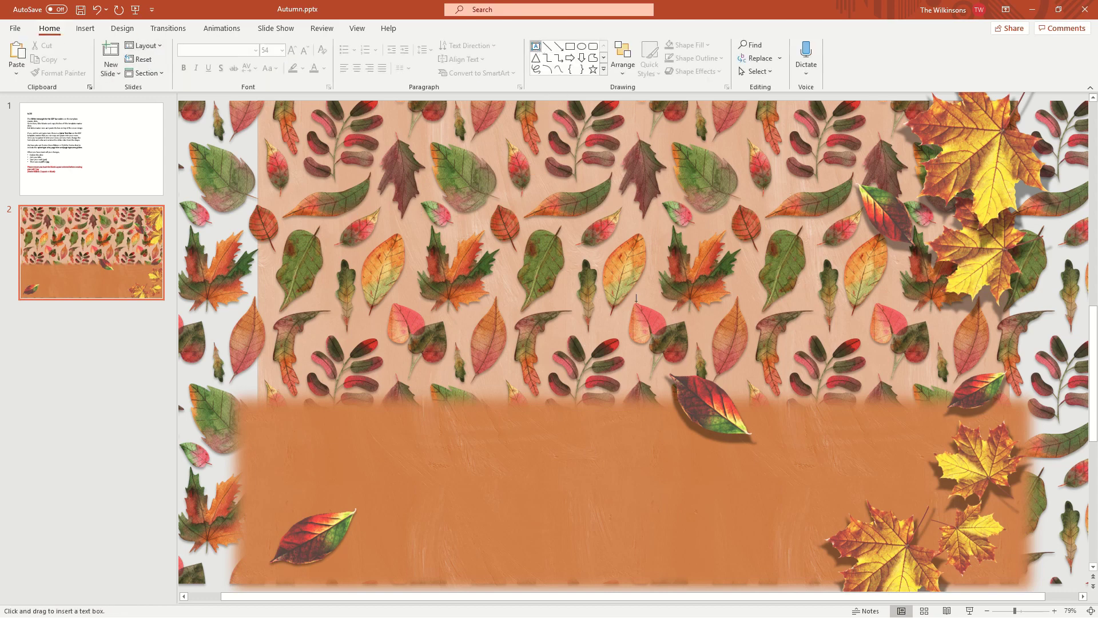
click(732, 466)
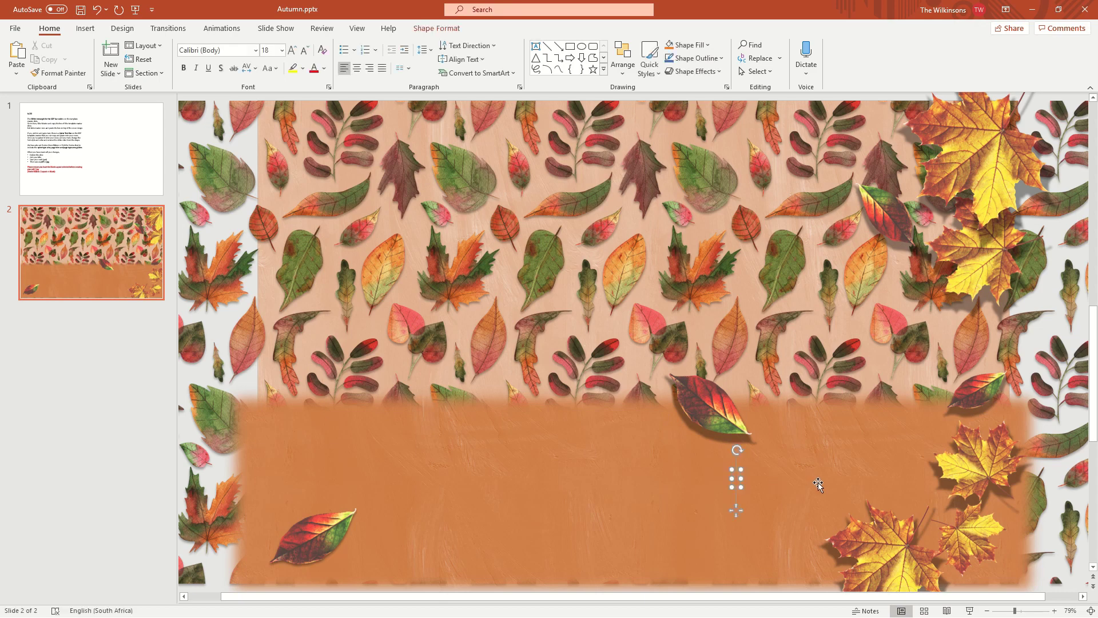
text(My)
text( Family)
text(;s)
key(BackSpace)
key(BackSpace)
text('s)
text( Thanksgivi)
text(ng)
text( Journal)
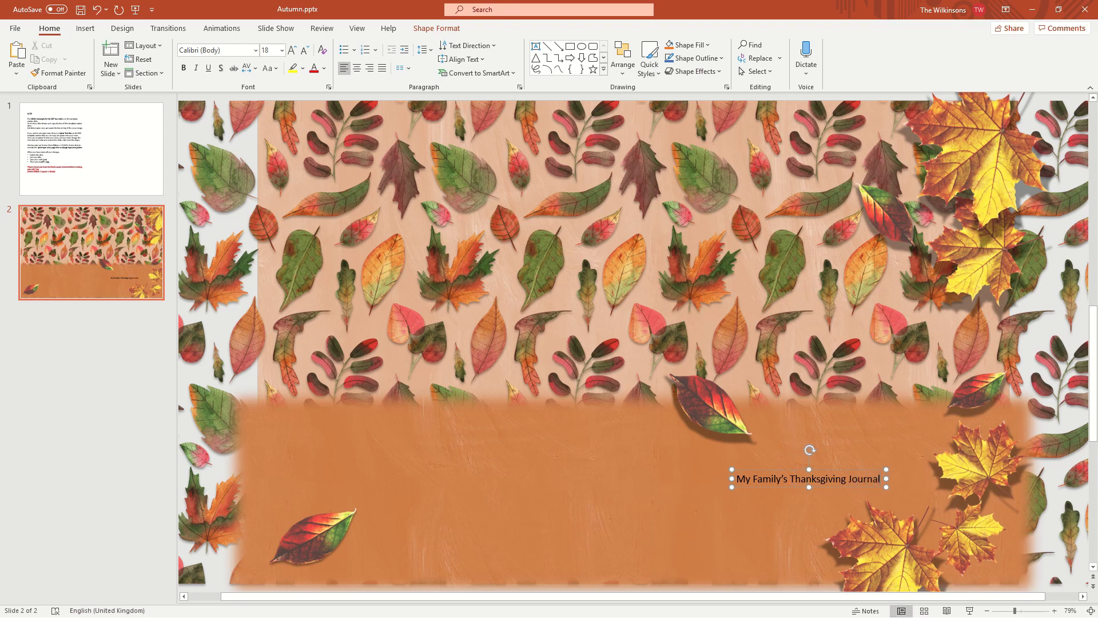
click(827, 470)
Set the title font to Forte at 48 pt.
click(255, 51)
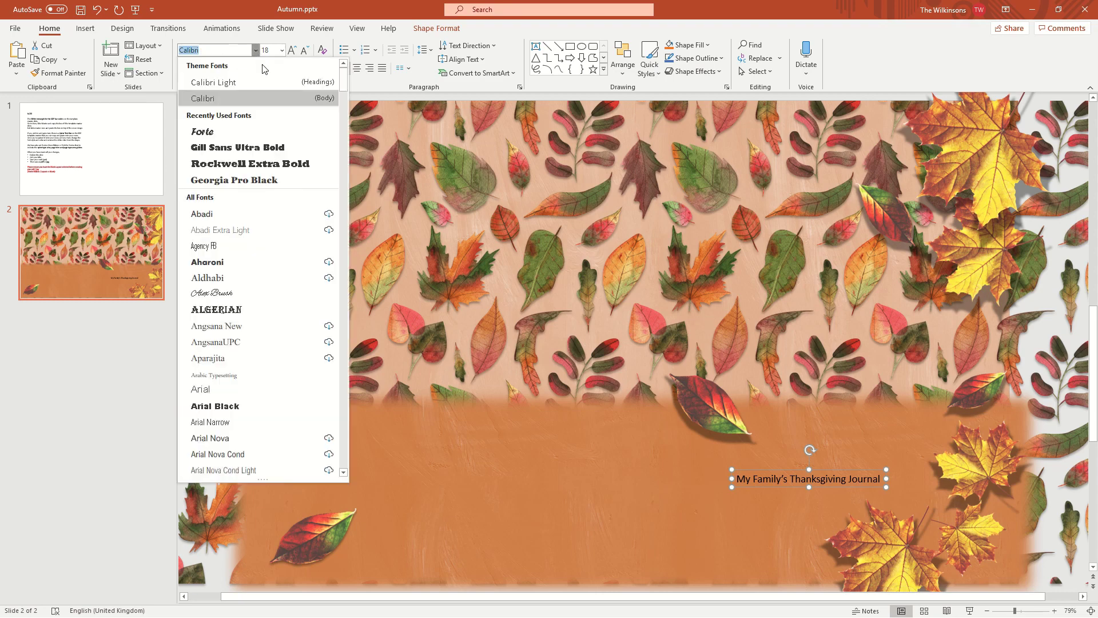
click(225, 131)
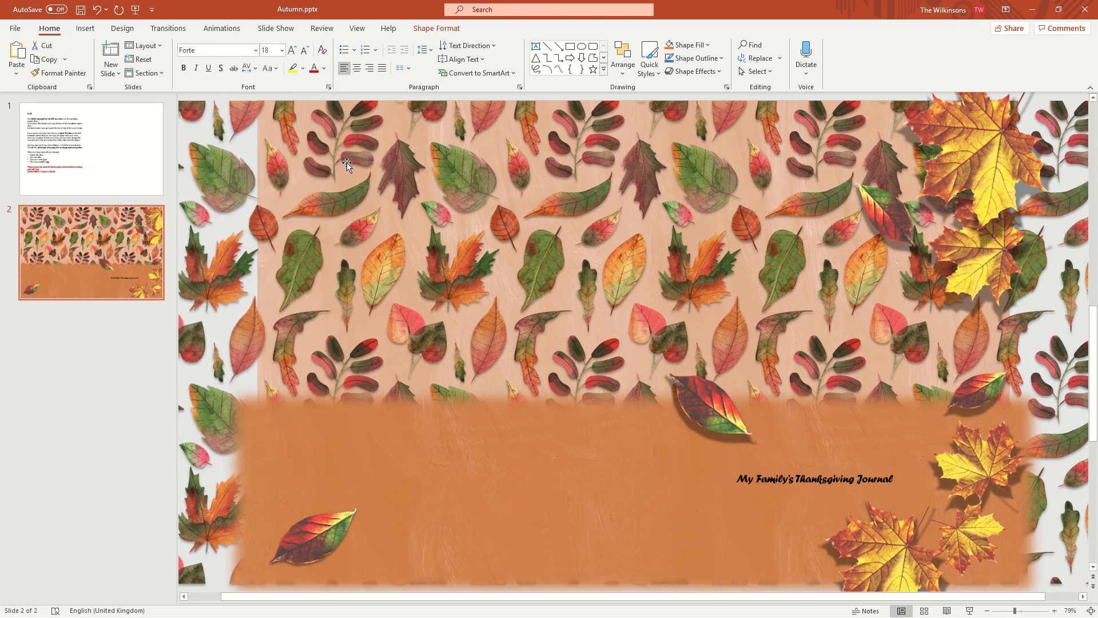
click(281, 50)
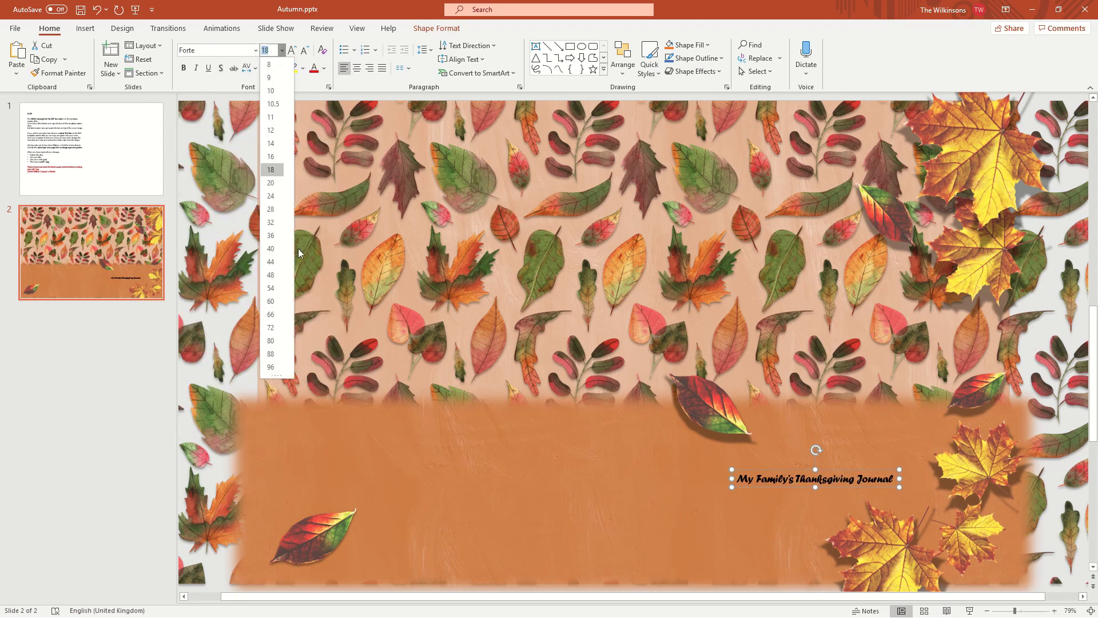
click(271, 275)
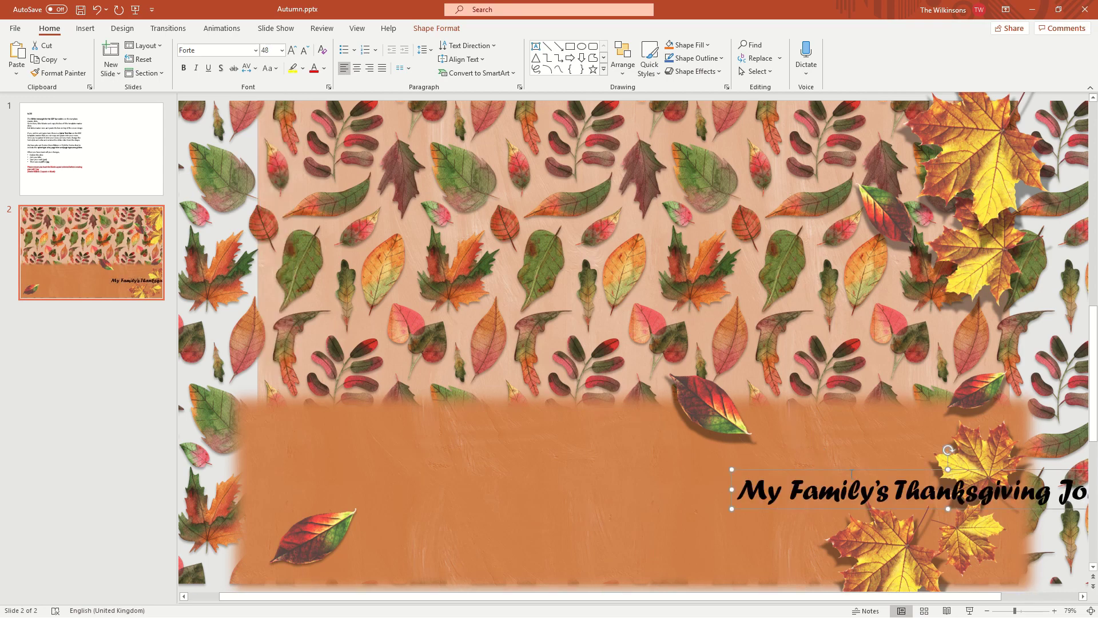
Break the title into three lines before Thanksgiving and Journal, and move it up-left.
key(Delete)
key(Return)
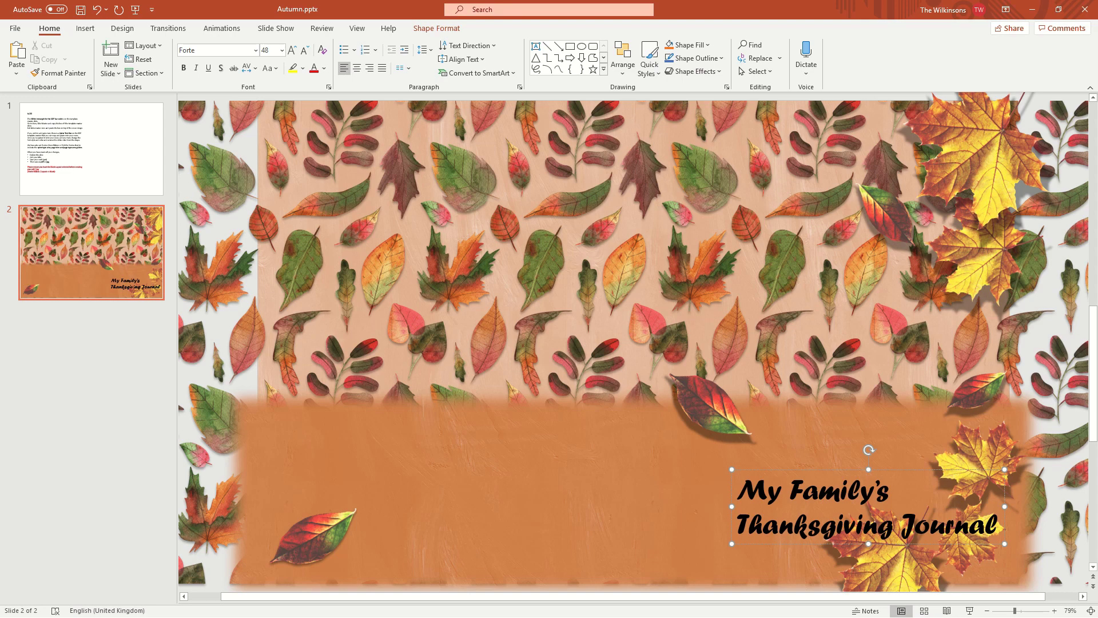
key(Return)
drag(881, 470, 858, 438)
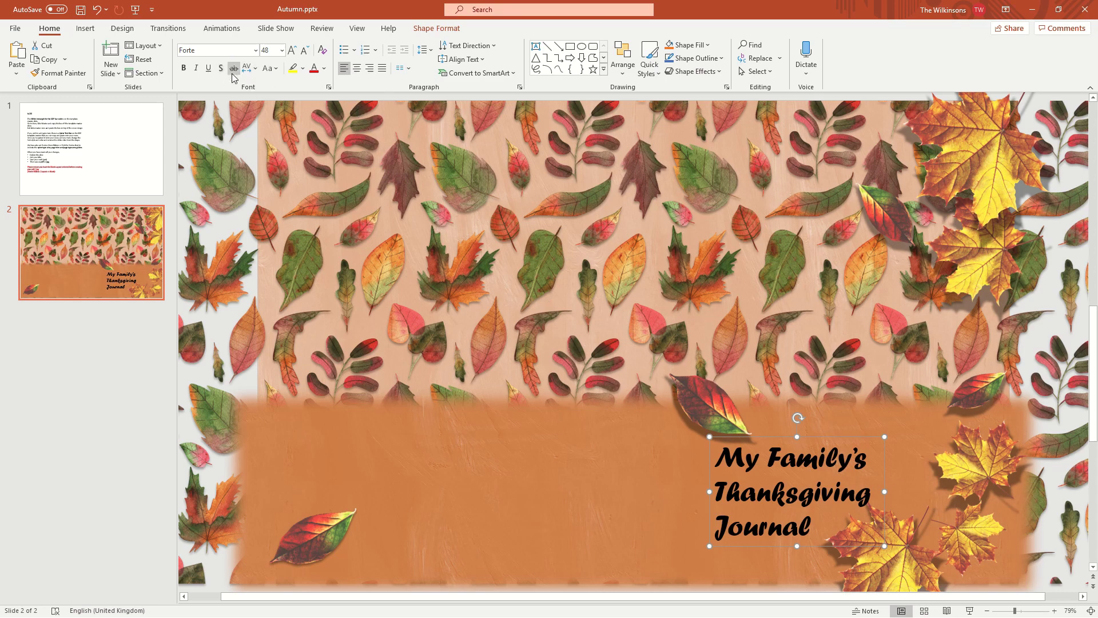
Color the title tan RGB(222,176,145) by sampling the leaf background with the eyedropper.
click(324, 69)
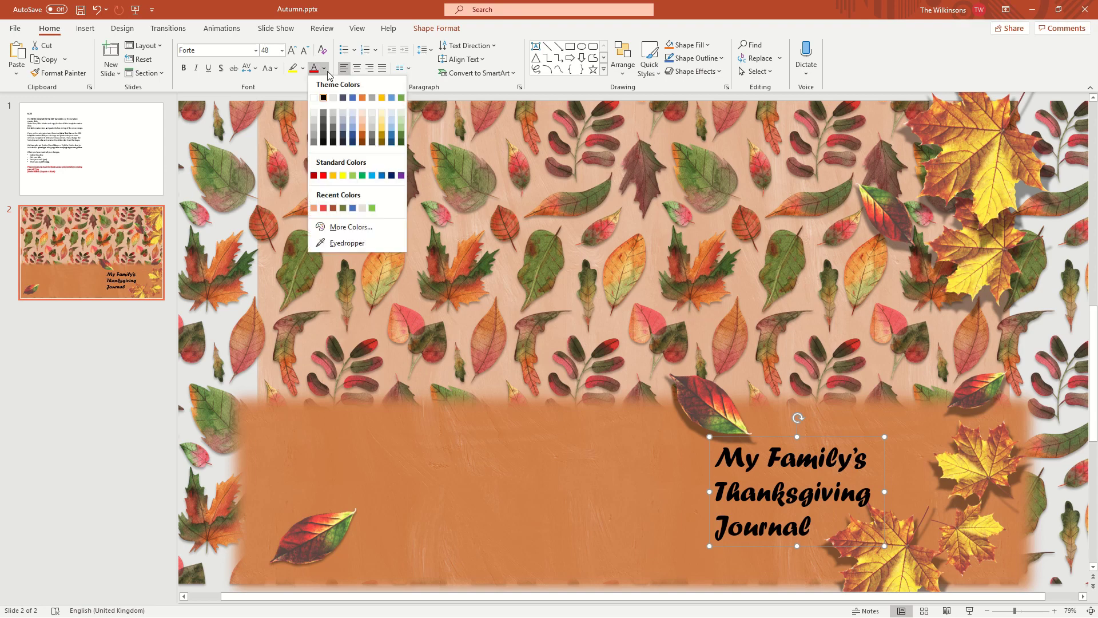
click(347, 243)
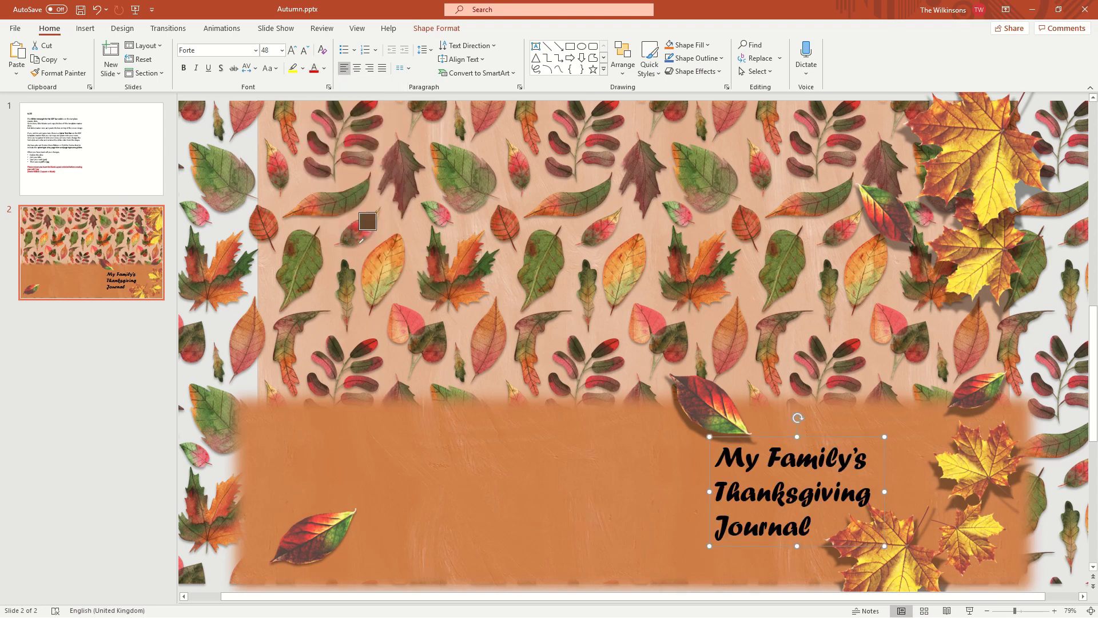
click(843, 387)
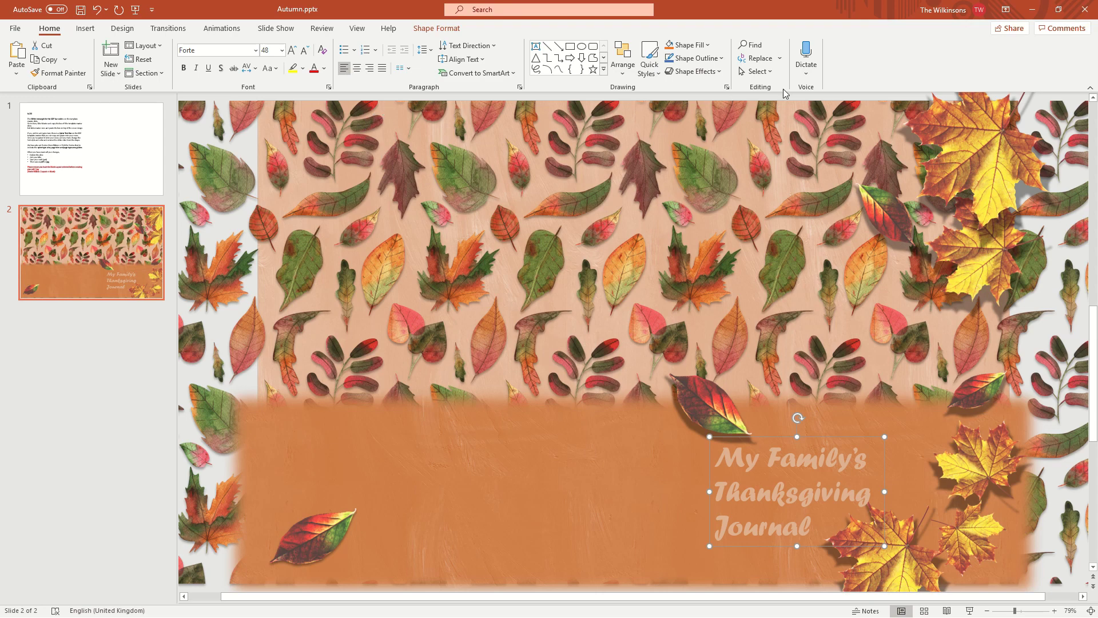
Give the title an outer shadow text effect.
click(433, 30)
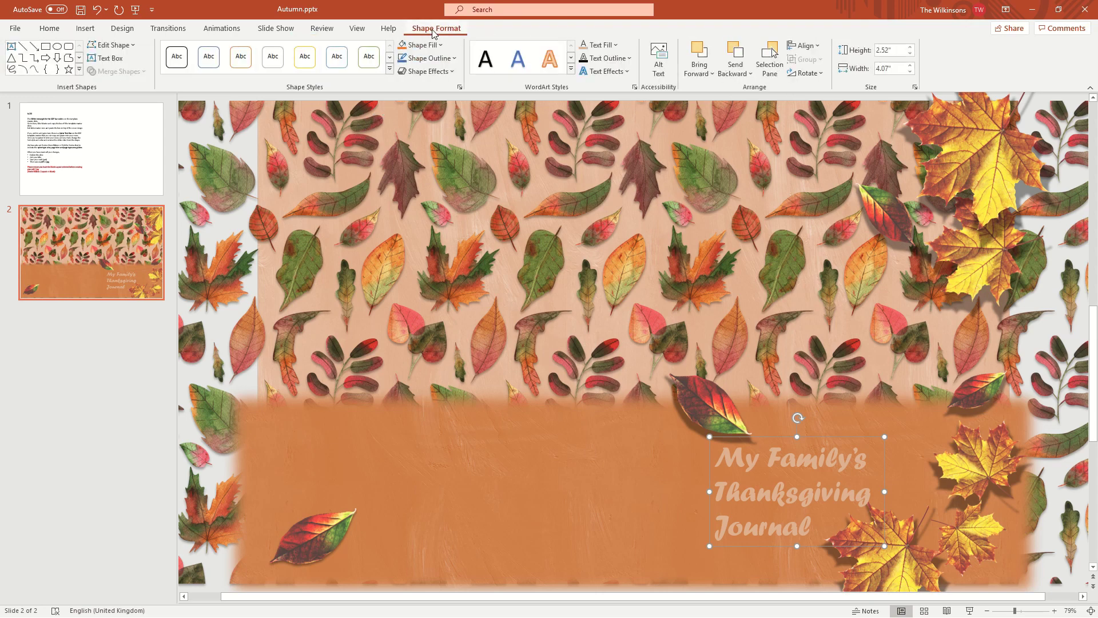
click(632, 72)
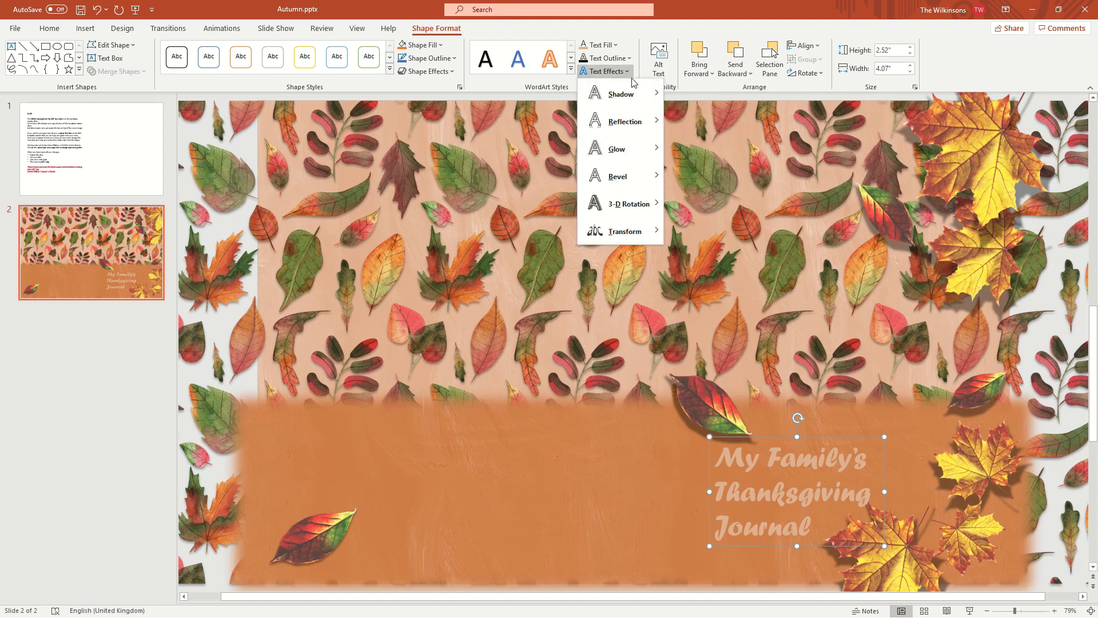
mouse_move(640, 92)
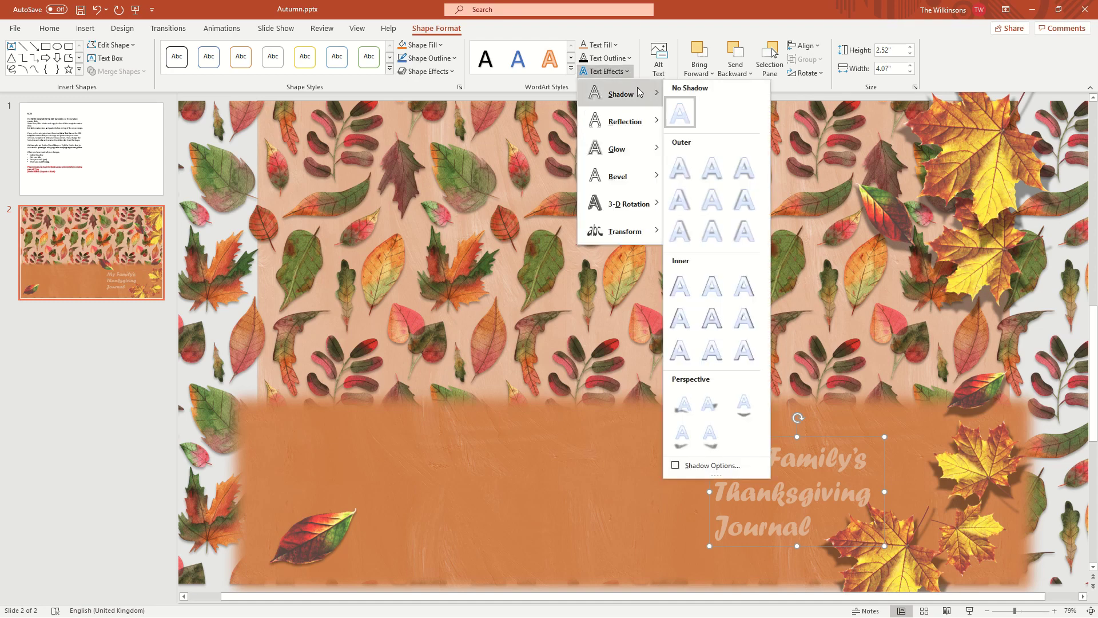
click(710, 165)
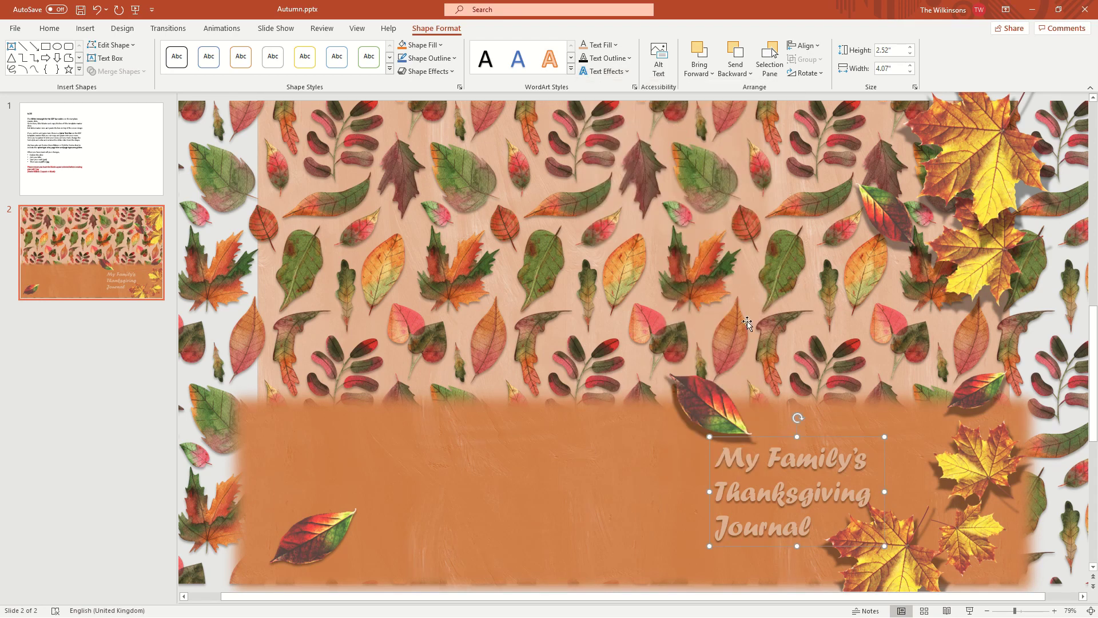
click(634, 87)
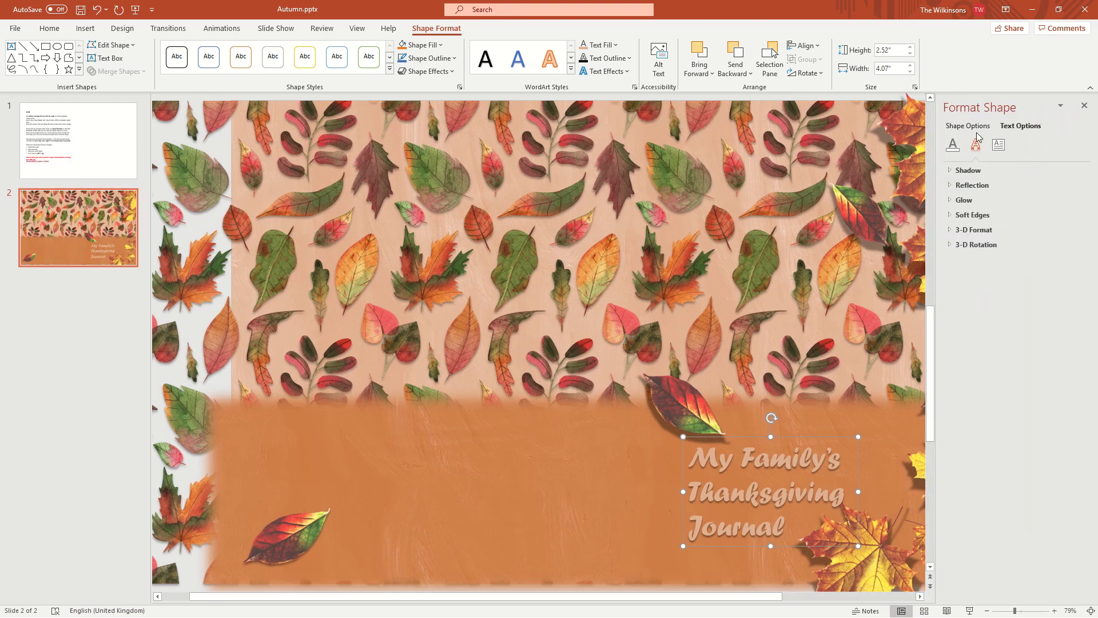
click(1084, 105)
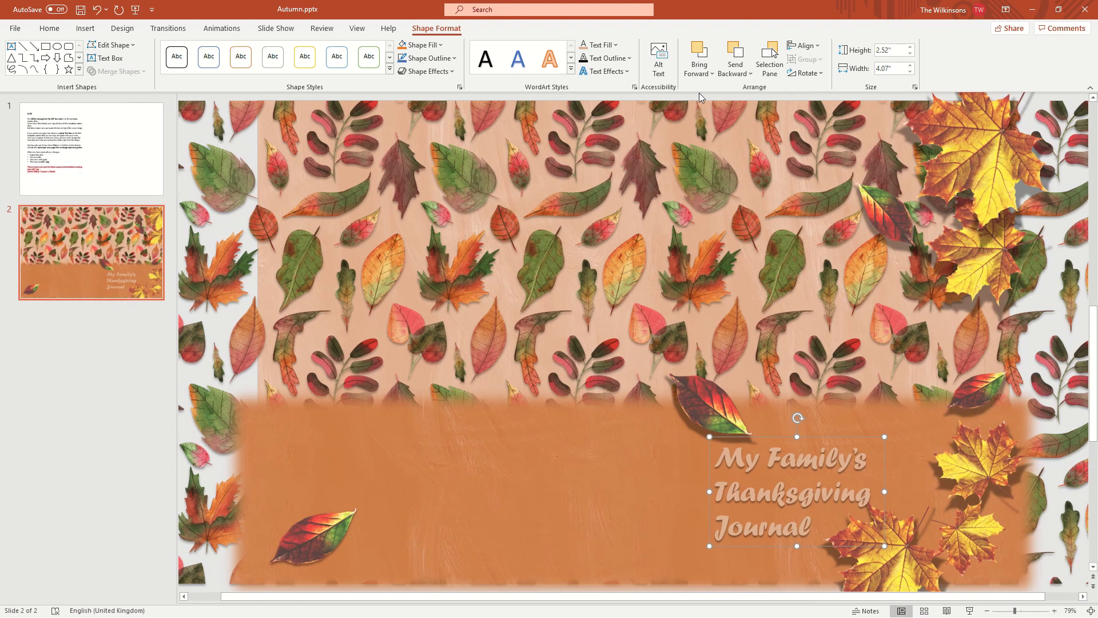
Apply the Divot bevel text effect to the title.
click(605, 71)
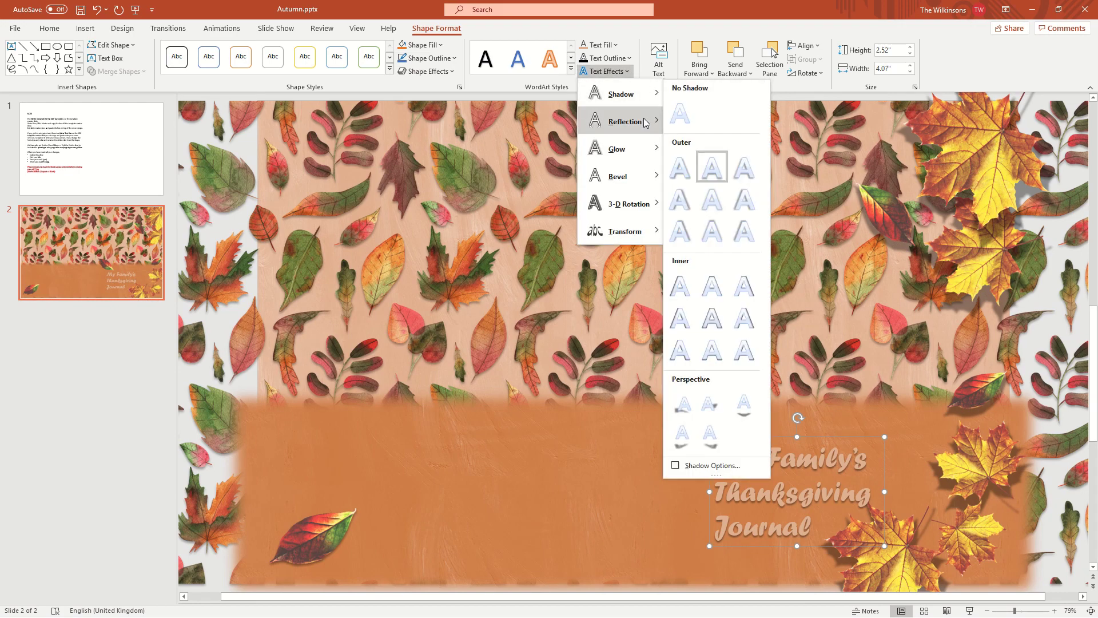
mouse_move(641, 177)
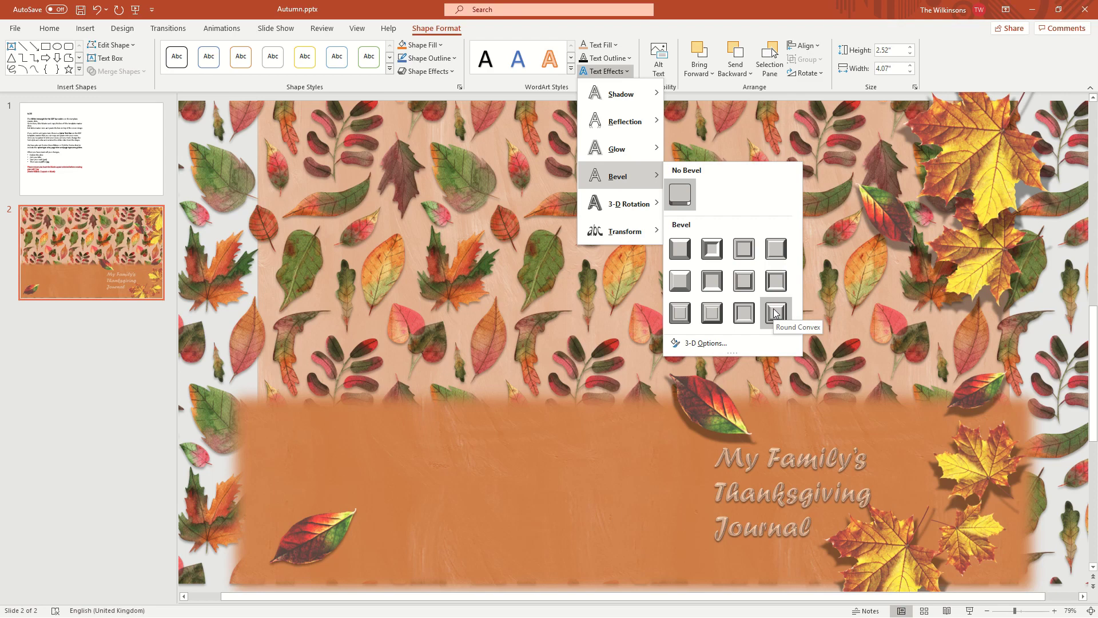
click(680, 314)
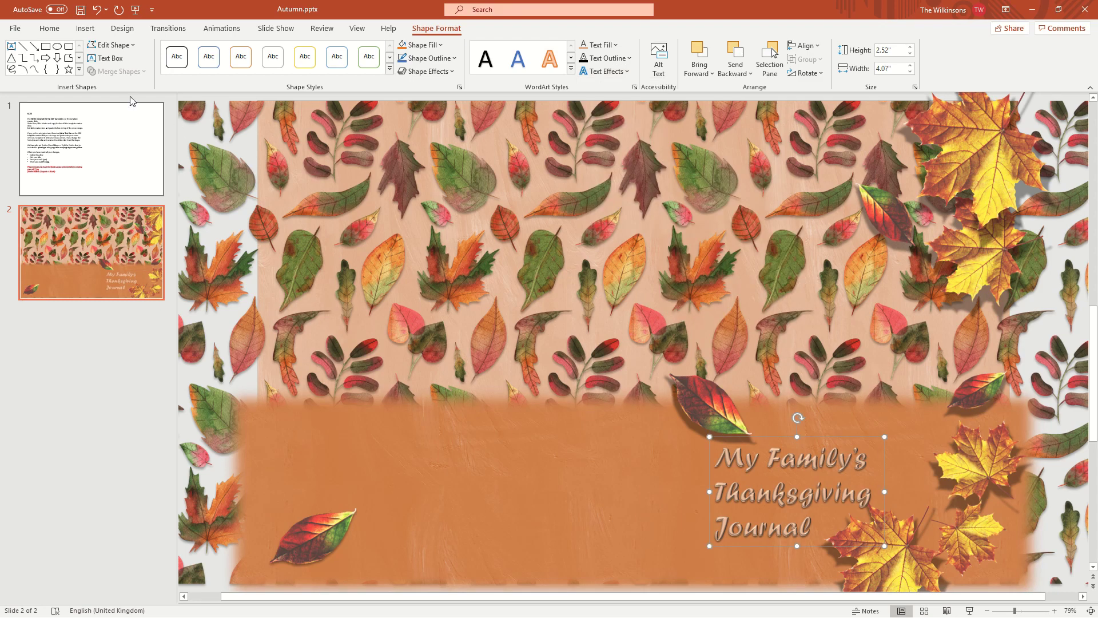
Set the title to 54 pt and nudge it slightly up and right.
click(49, 28)
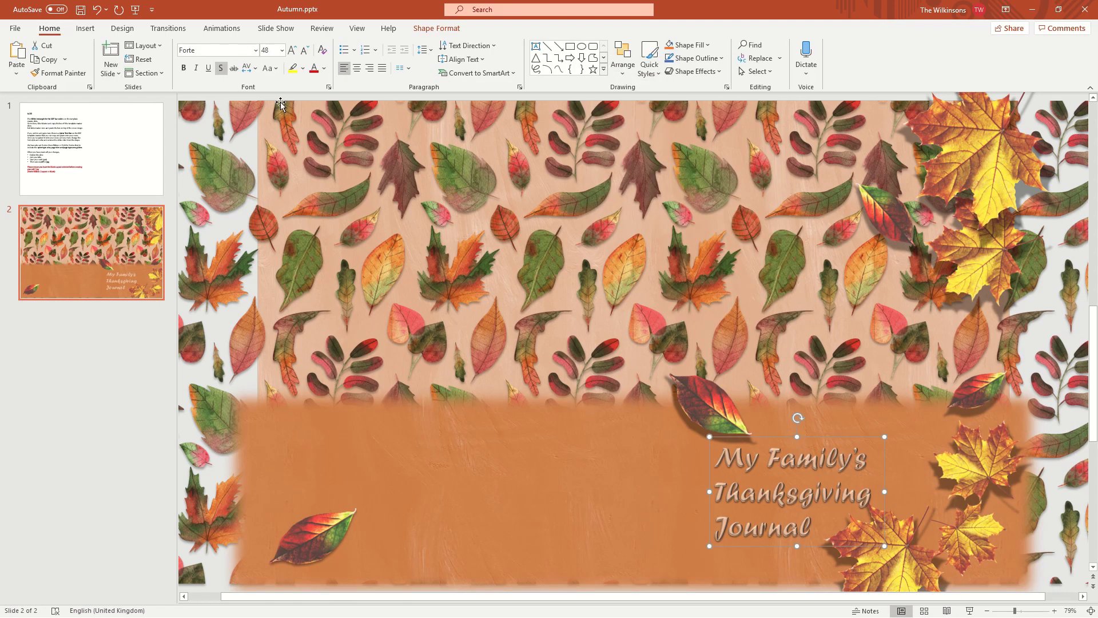
click(282, 50)
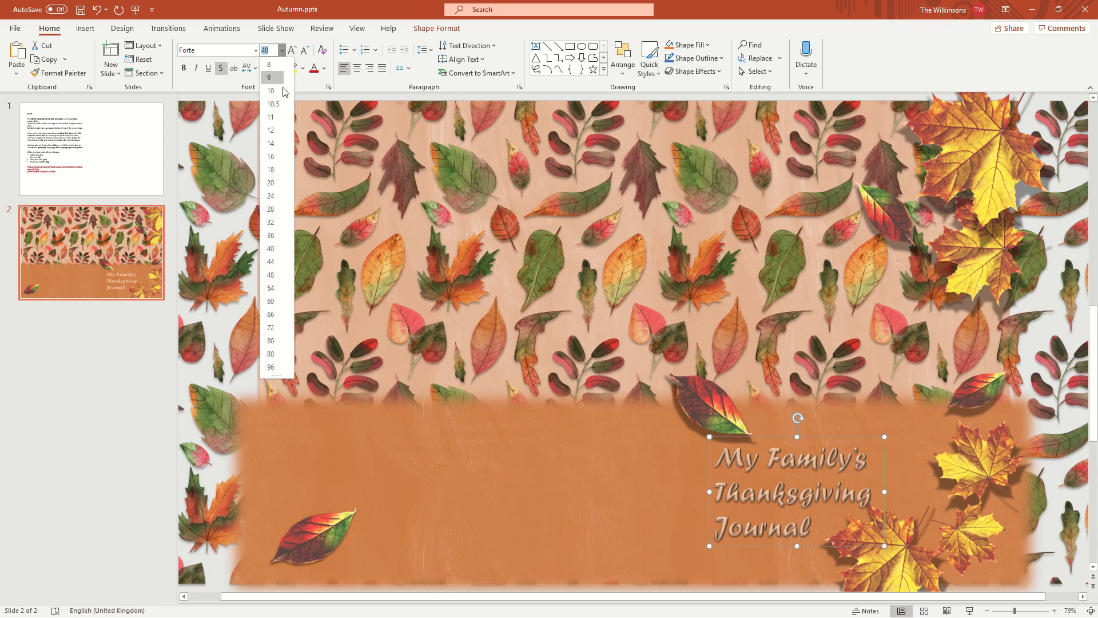
click(271, 288)
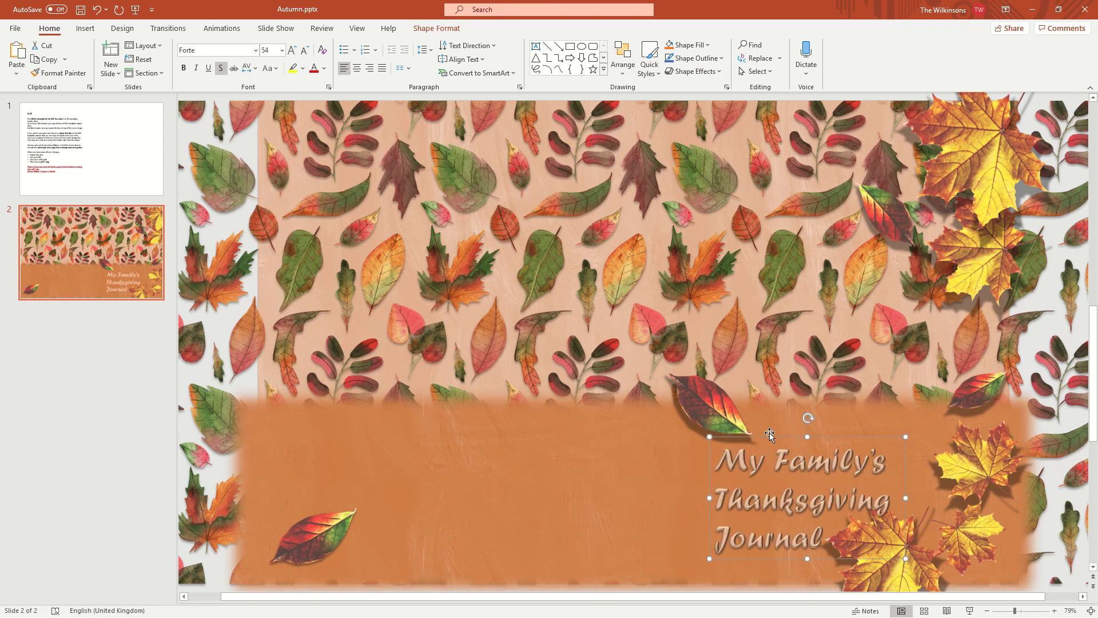
drag(828, 438, 835, 430)
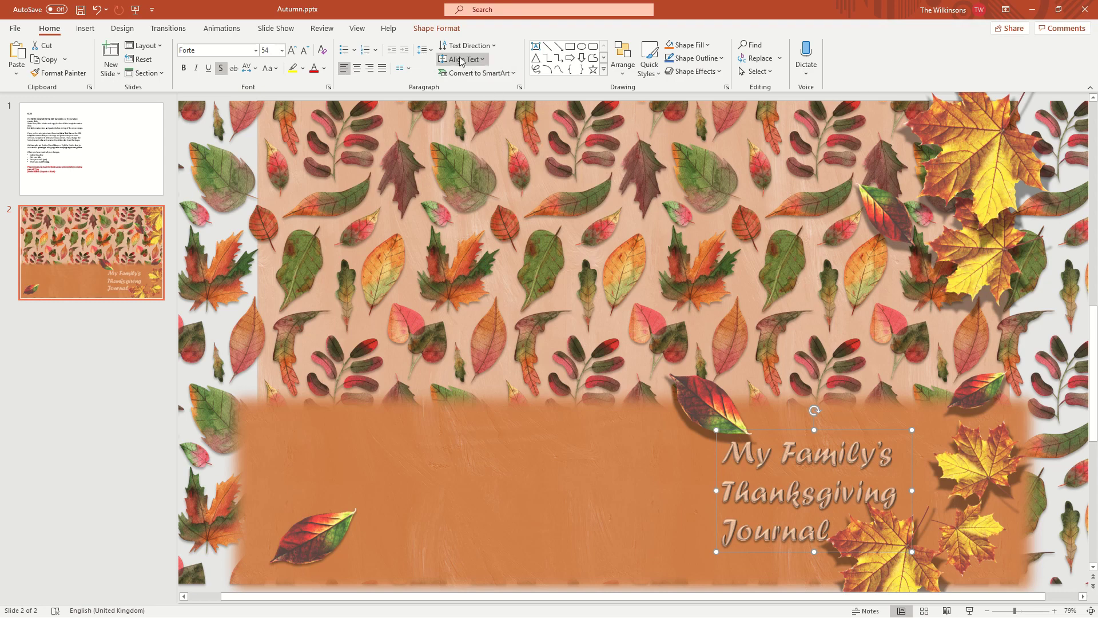
click(356, 29)
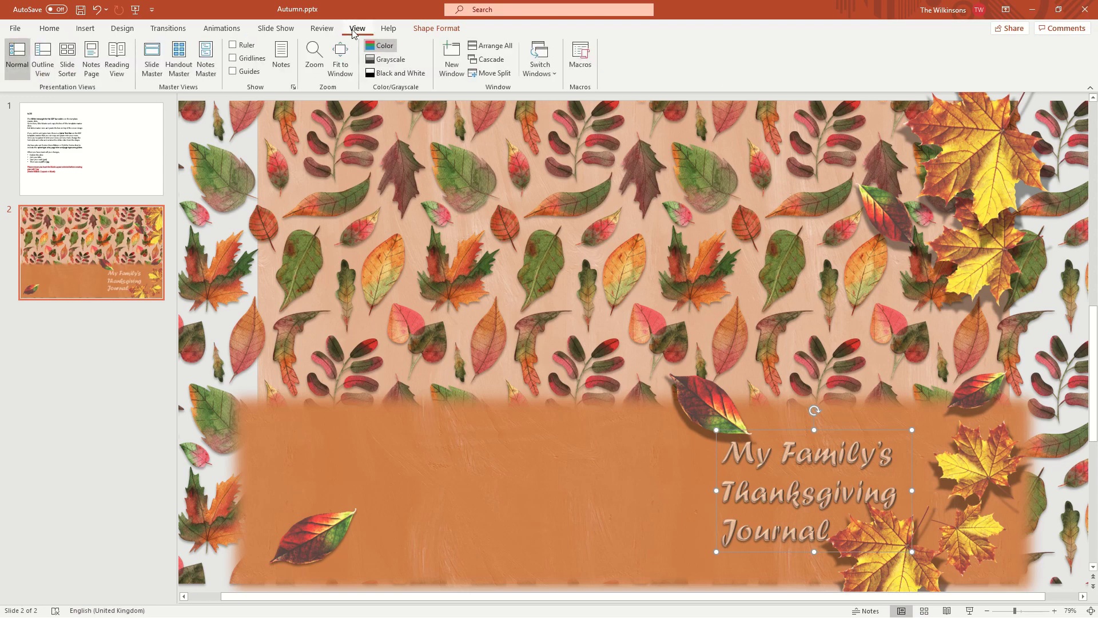
click(315, 52)
click(522, 302)
click(530, 362)
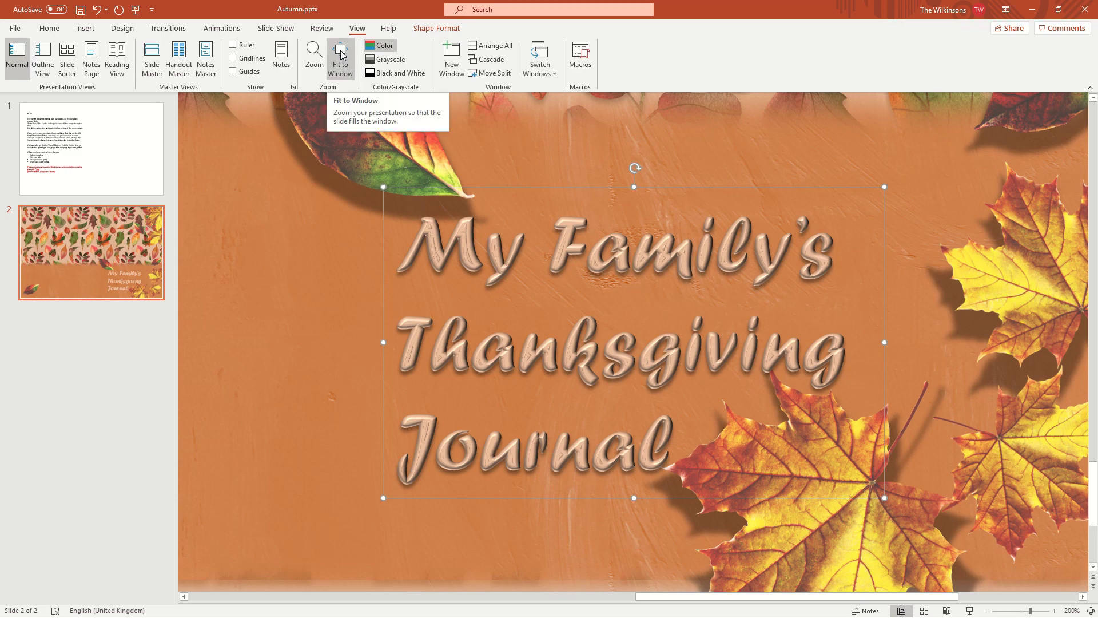
click(1091, 609)
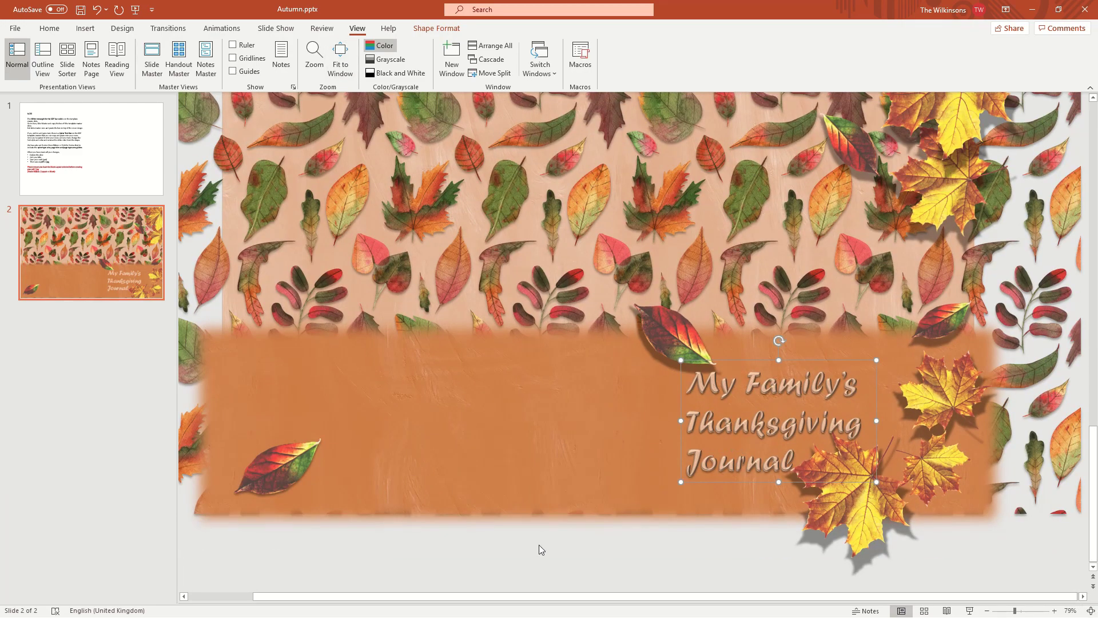
click(537, 547)
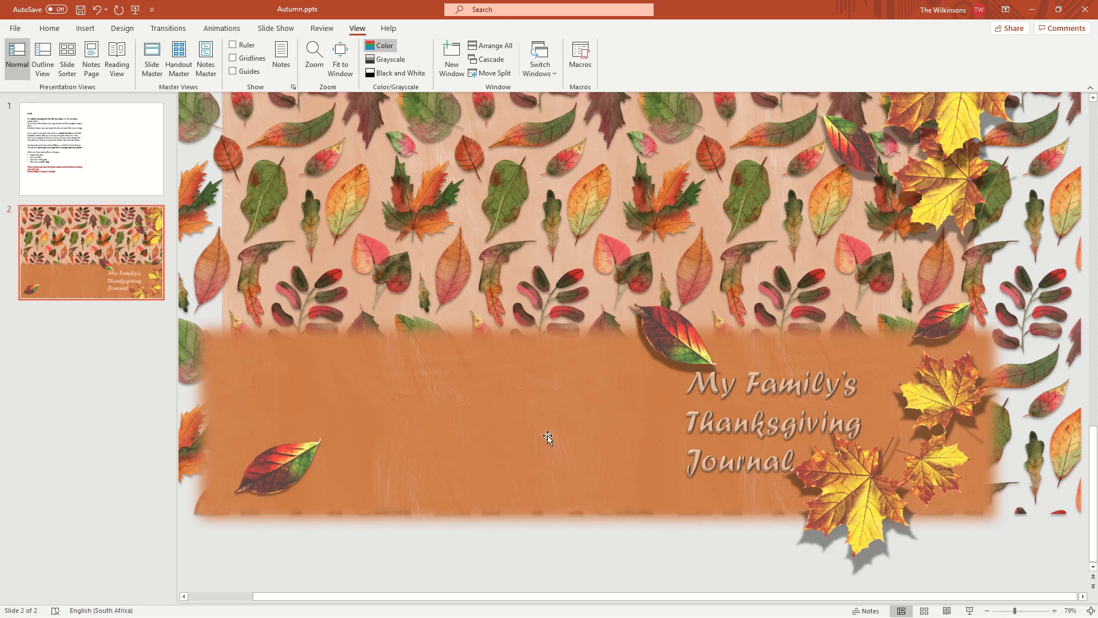
Drag noun_journal_149974-cjw.png from File Explorer onto the cover slide.
key(alt+Tab)
key(alt+Tab)
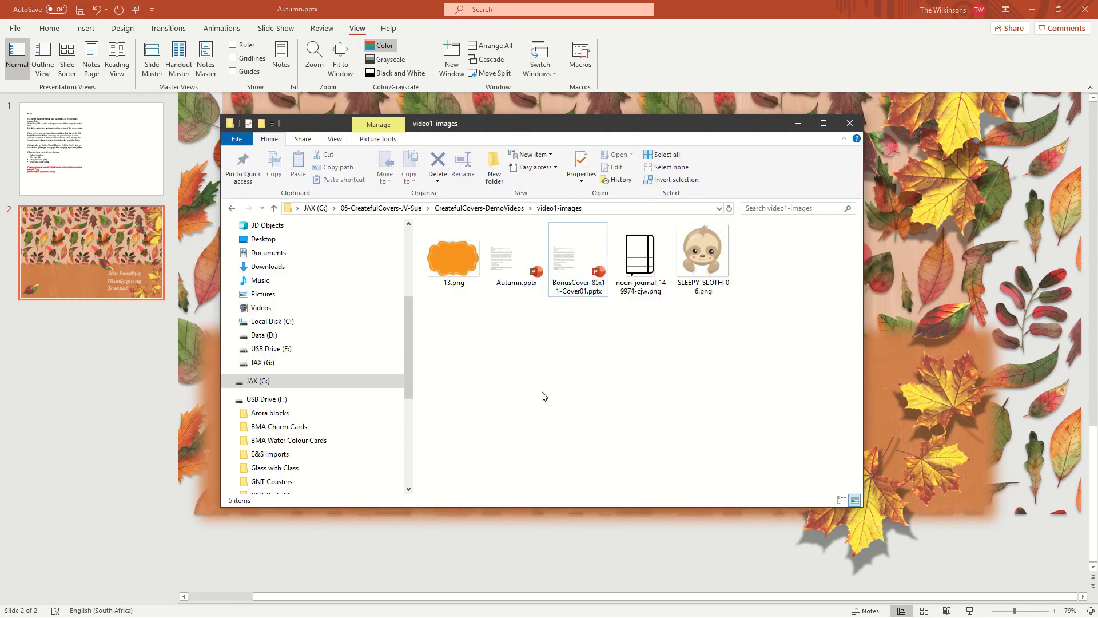
key(Right)
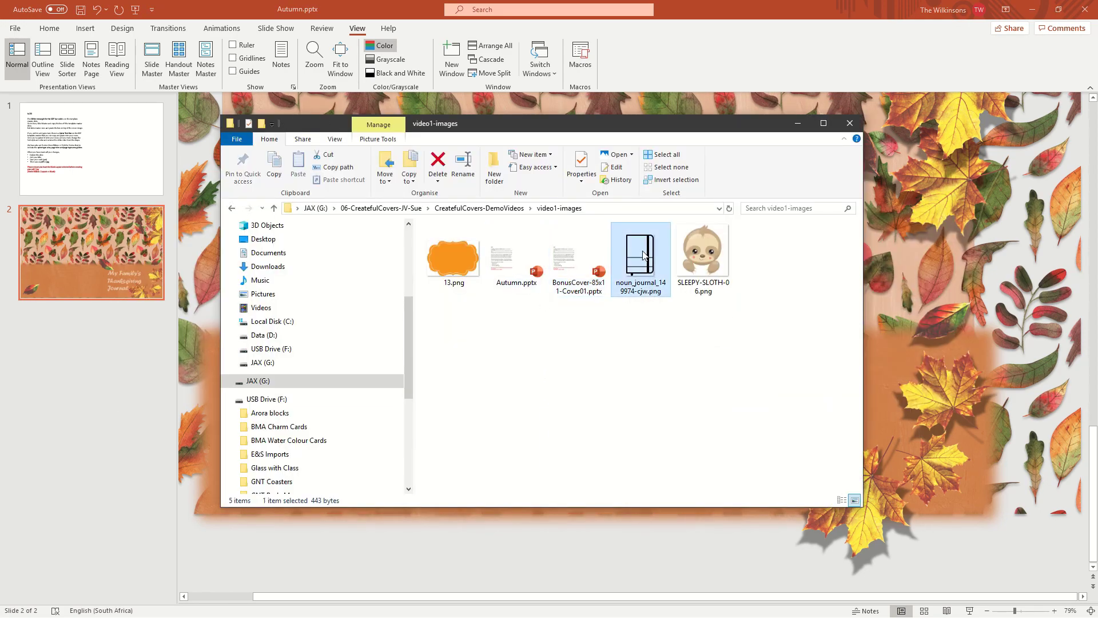
drag(640, 243, 642, 421)
key(alt+Tab)
drag(434, 390, 434, 390)
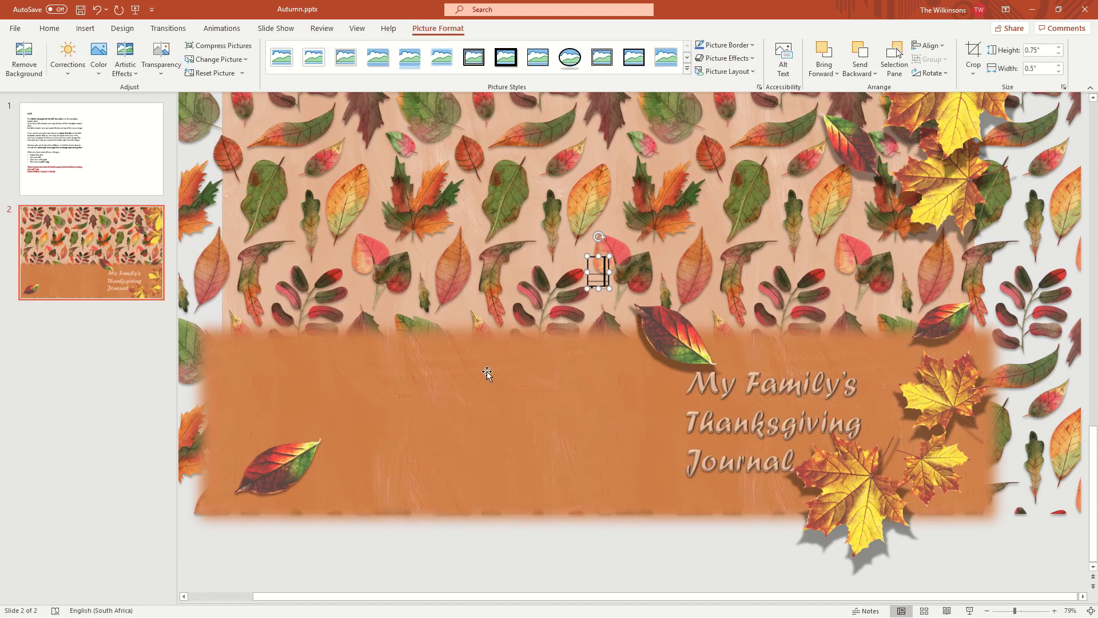
Move the journal icon beside the lower-left leaf, then cancel the Insert Picture dialog.
drag(609, 284, 350, 475)
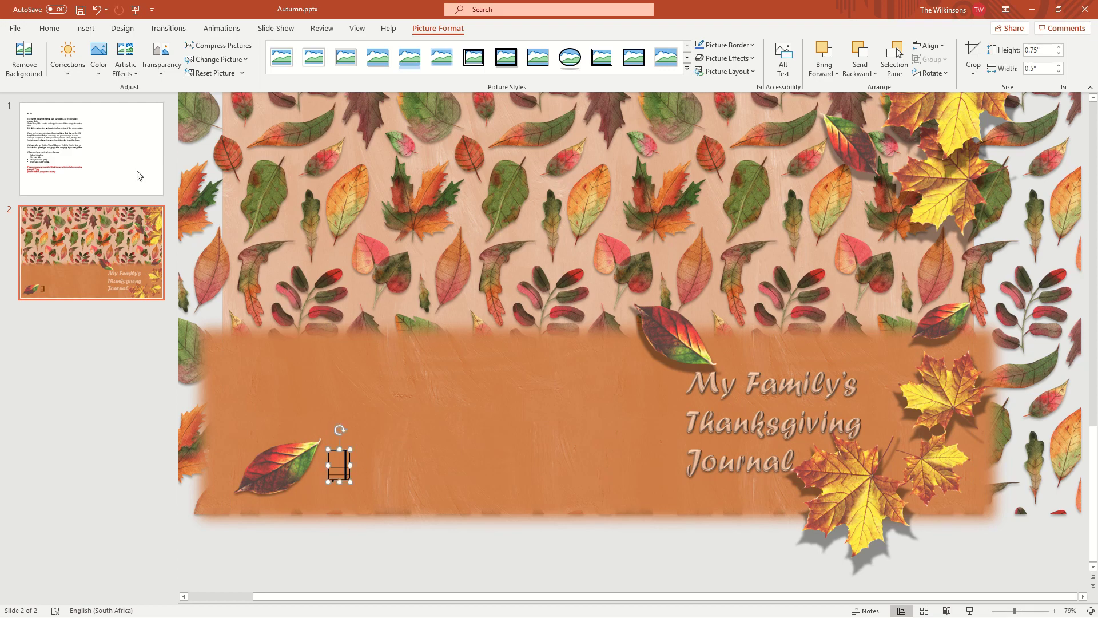
click(85, 28)
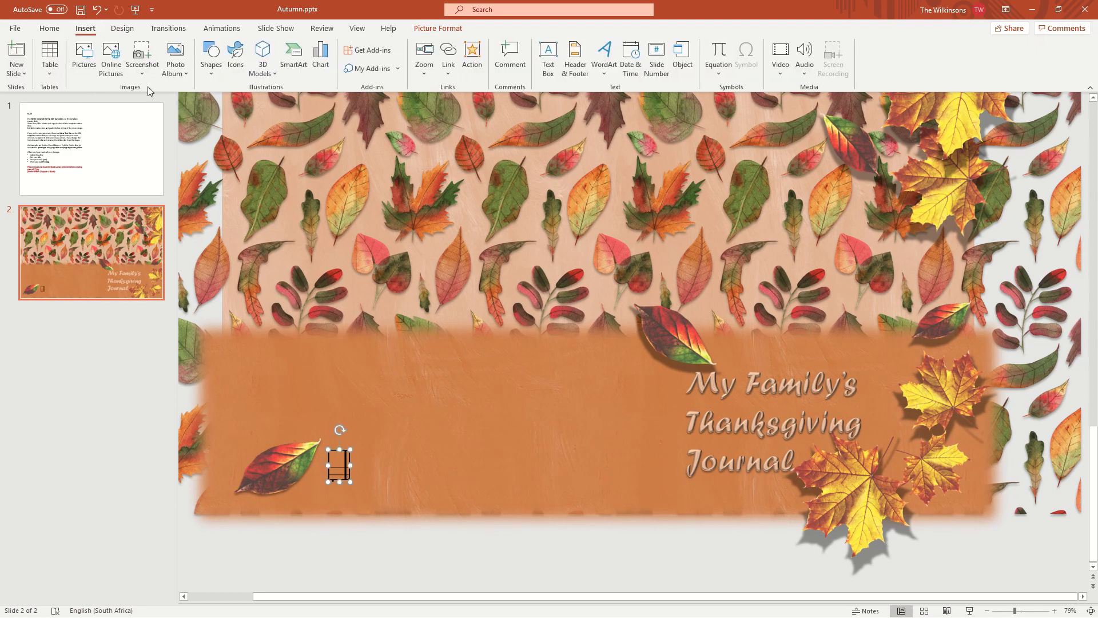
click(84, 57)
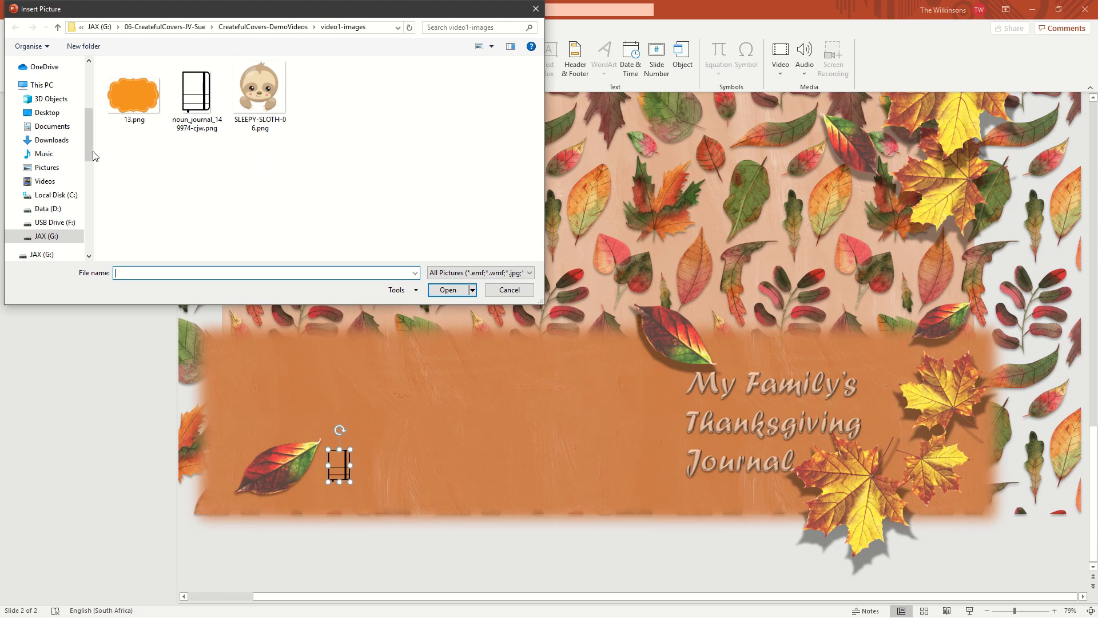
drag(90, 155, 89, 105)
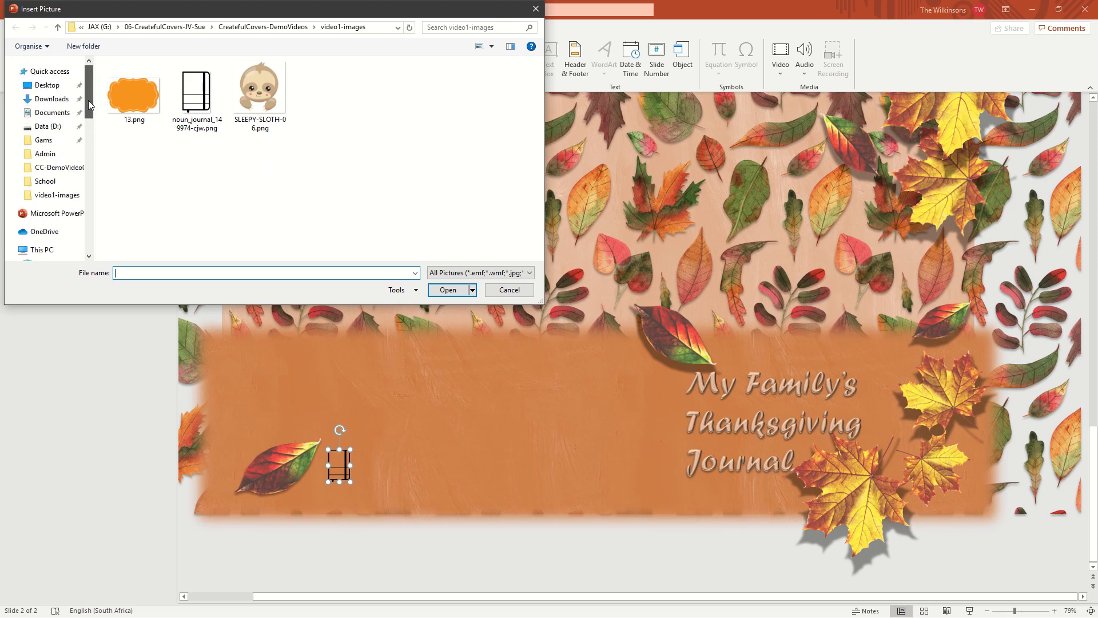
click(46, 85)
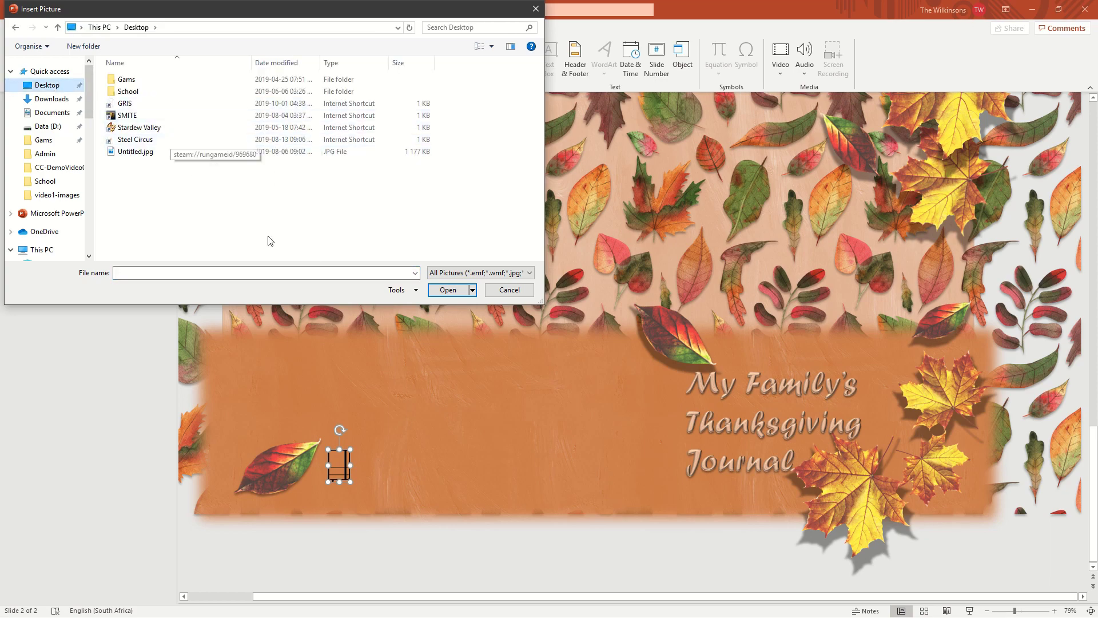
click(505, 291)
Enlarge the journal icon by dragging its corner handle outward.
key(alt+Tab)
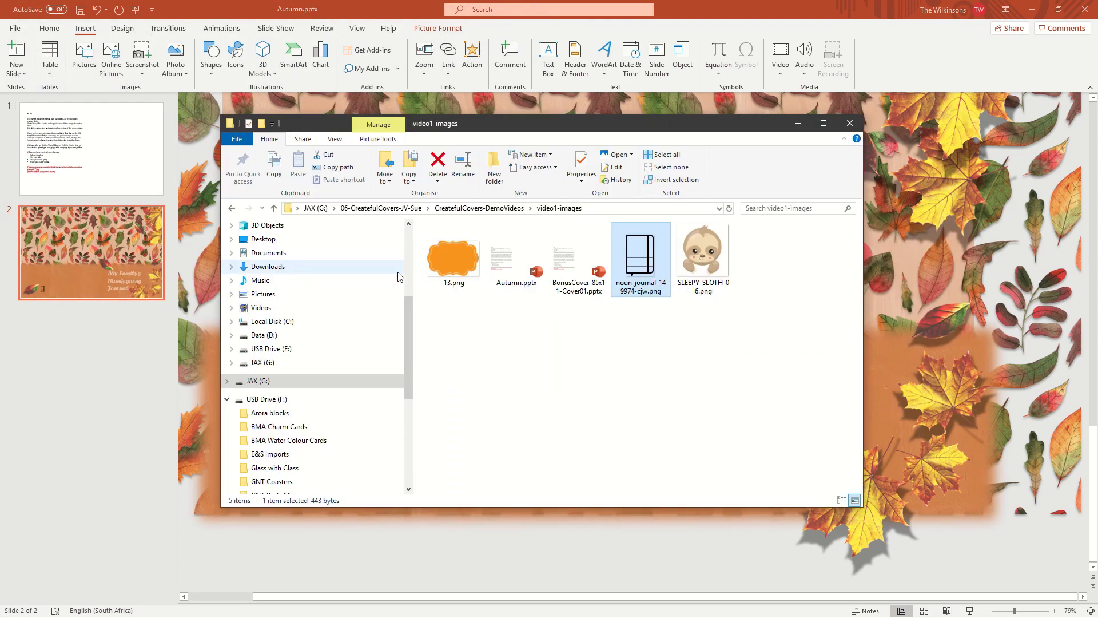
key(alt+Tab)
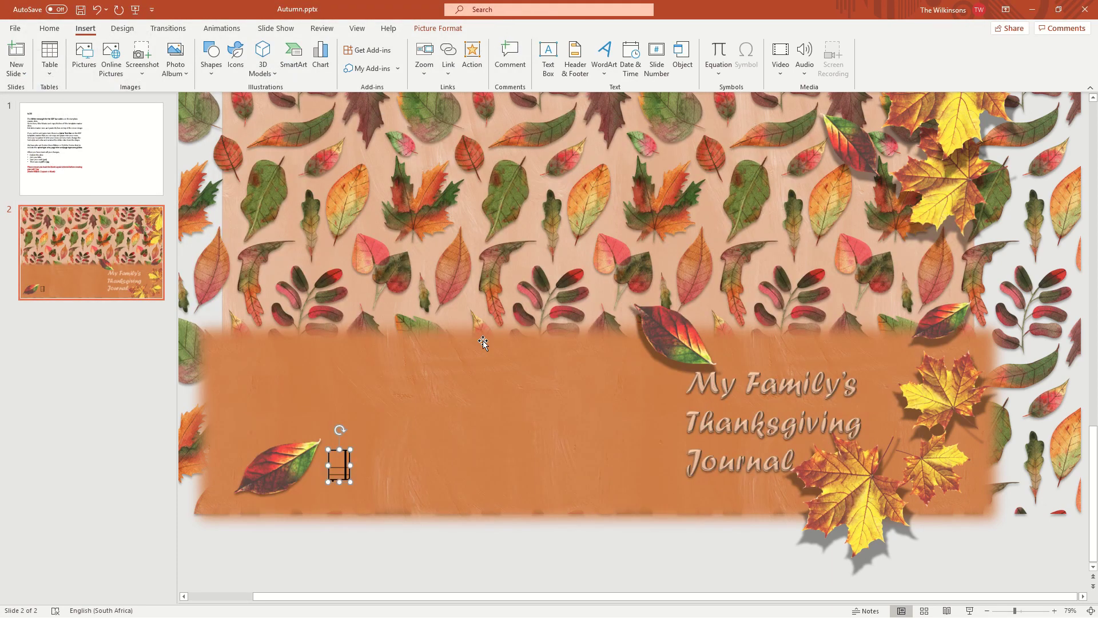
mouse_move(349, 448)
mouse_down()
mouse_move(364, 426)
mouse_move(356, 444)
mouse_up()
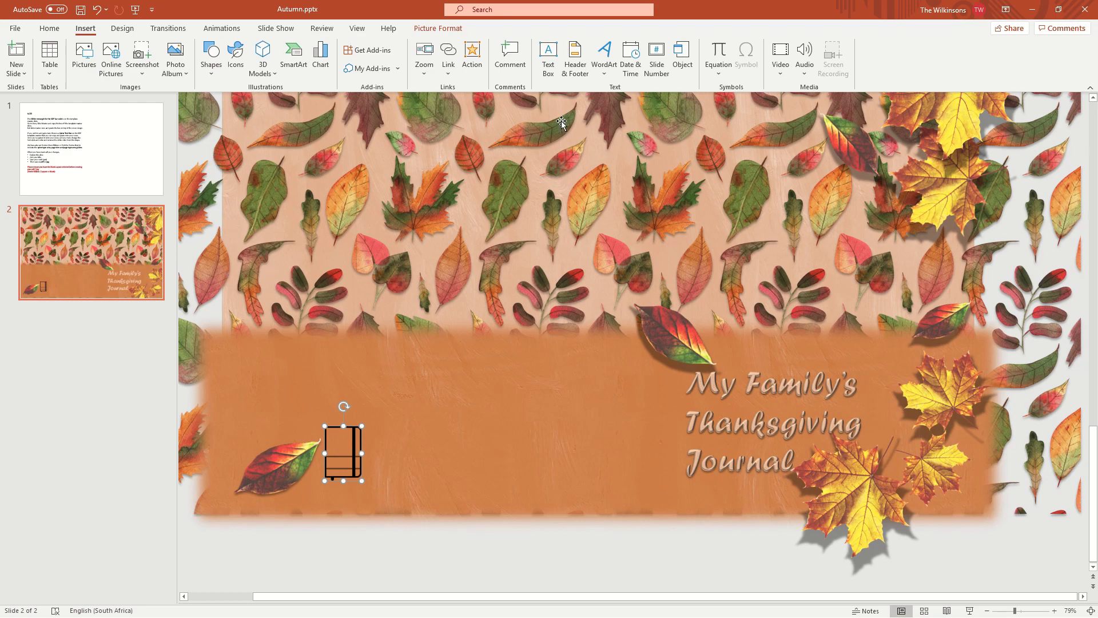
click(57, 29)
click(536, 47)
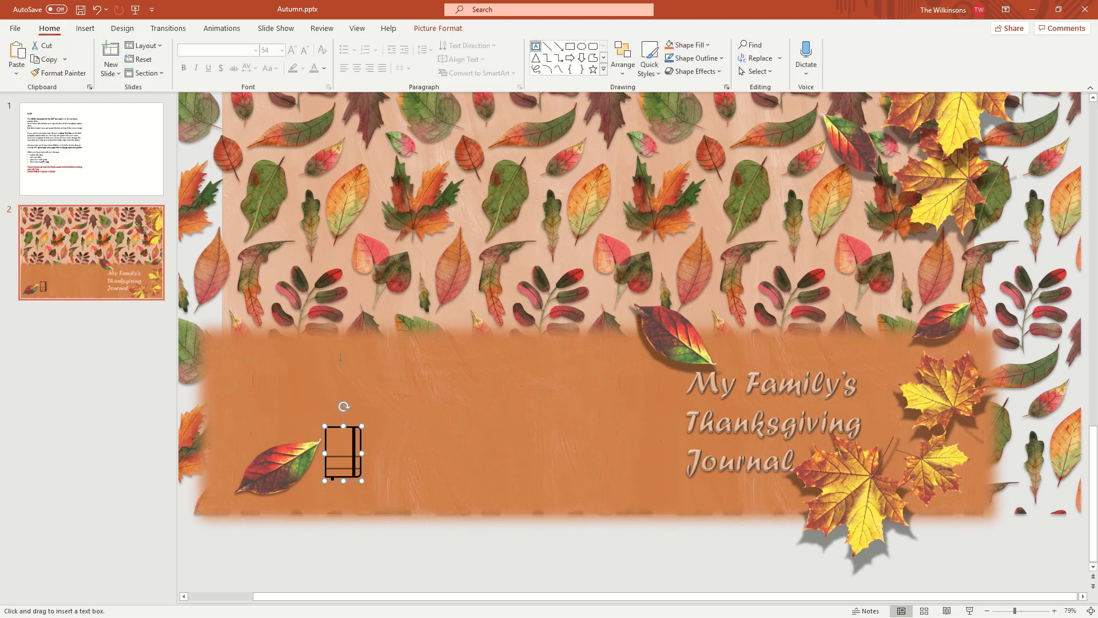
click(327, 336)
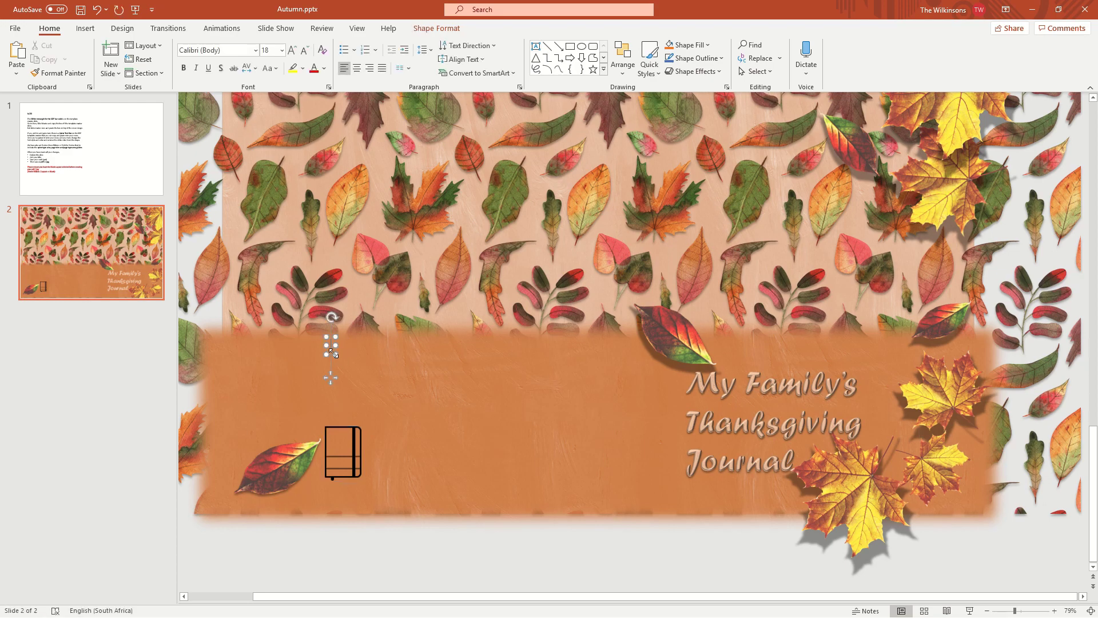
drag(335, 350, 515, 357)
text(www.createfuljournals.com)
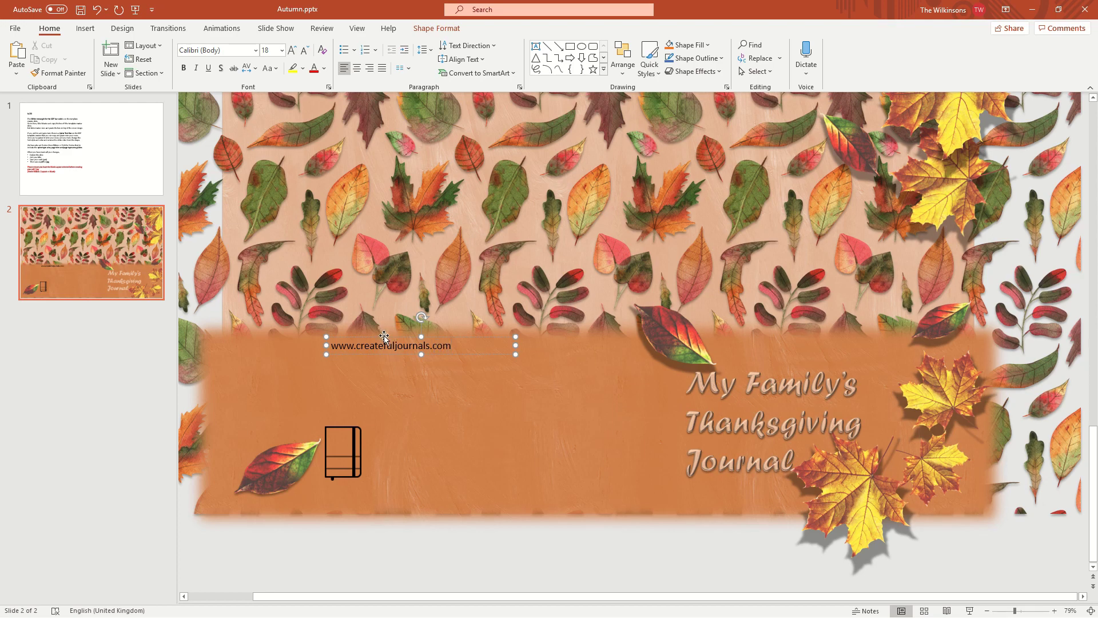
drag(386, 343, 418, 462)
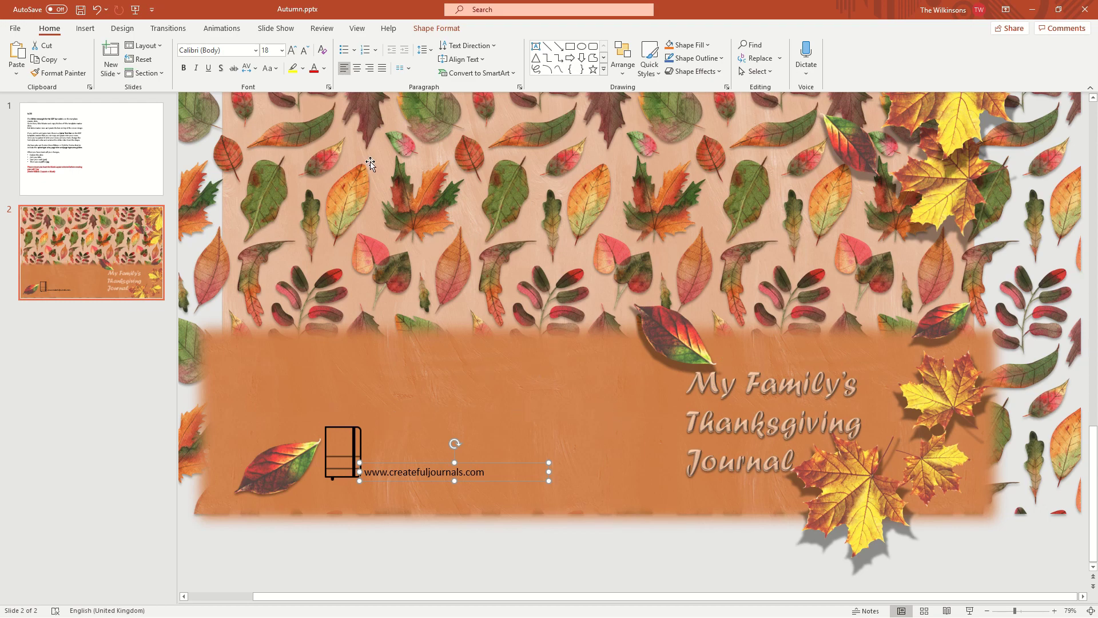
Show the slide guides and nudge the Thanksgiving Journal title left and slightly down.
click(358, 29)
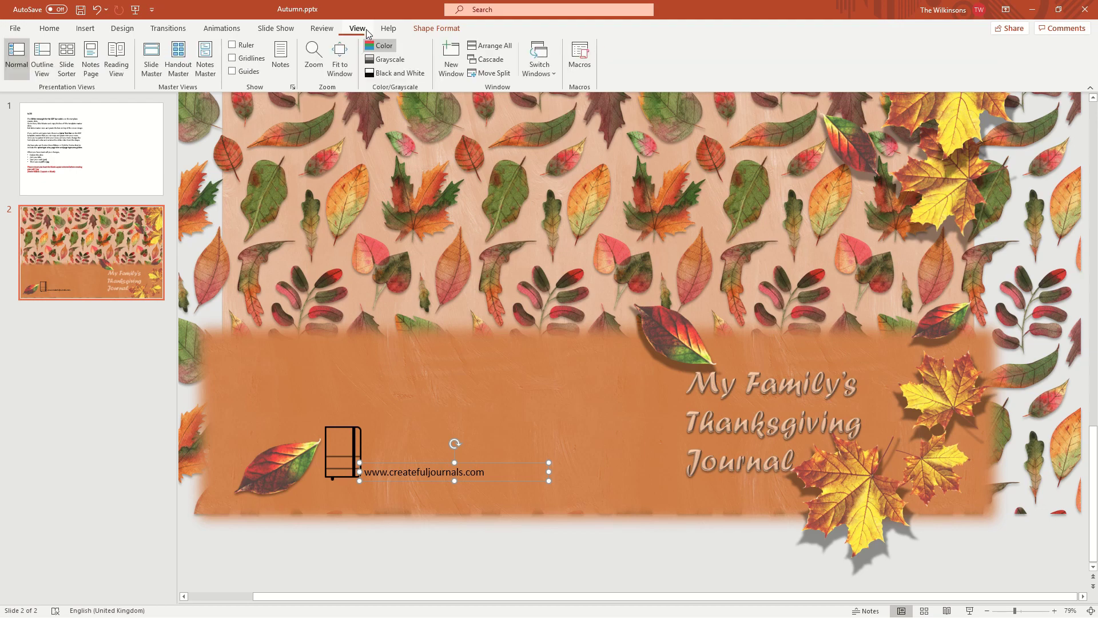
click(233, 71)
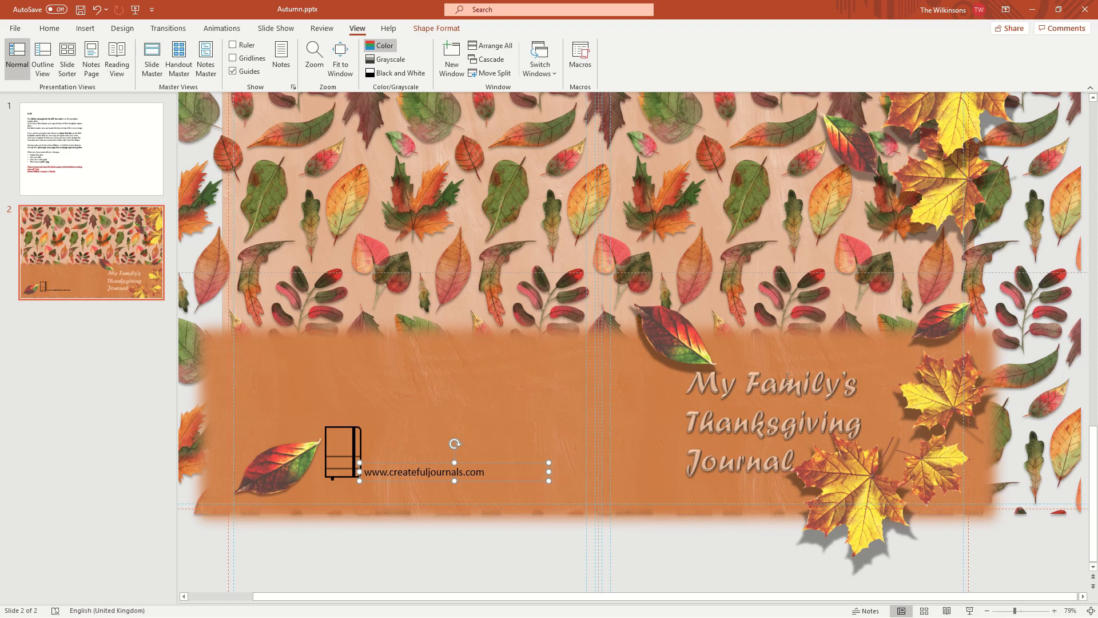
click(778, 381)
drag(802, 361, 760, 366)
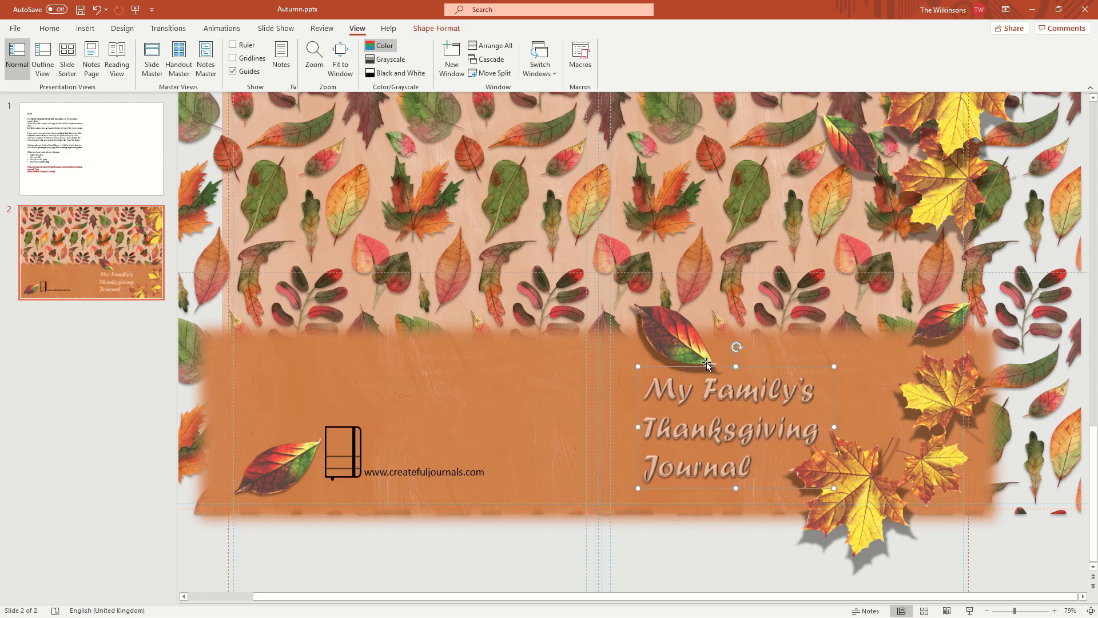
Widen the website URL text box to both the left and the right.
click(408, 469)
drag(359, 472, 232, 471)
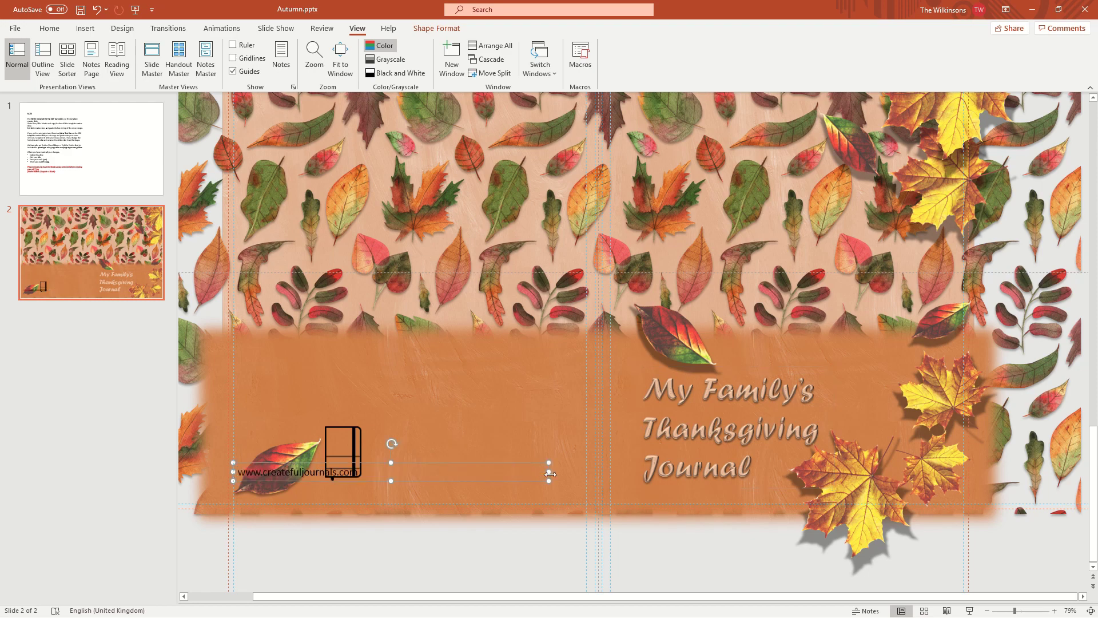
drag(549, 472, 585, 474)
Centre the URL text and move the leaf picture up and to the right.
click(49, 28)
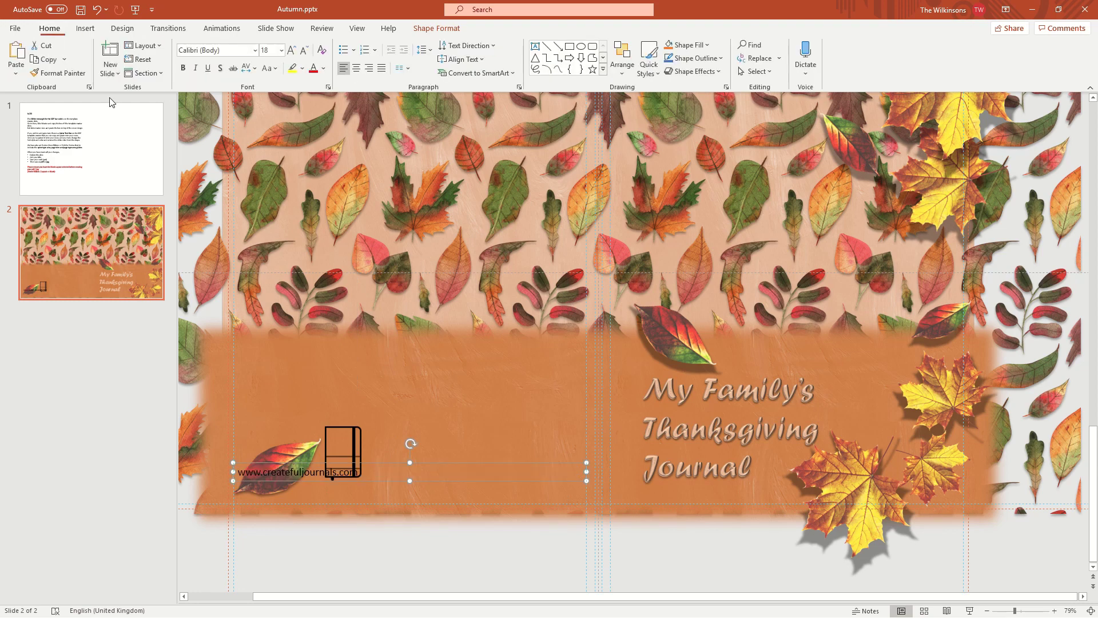
click(358, 71)
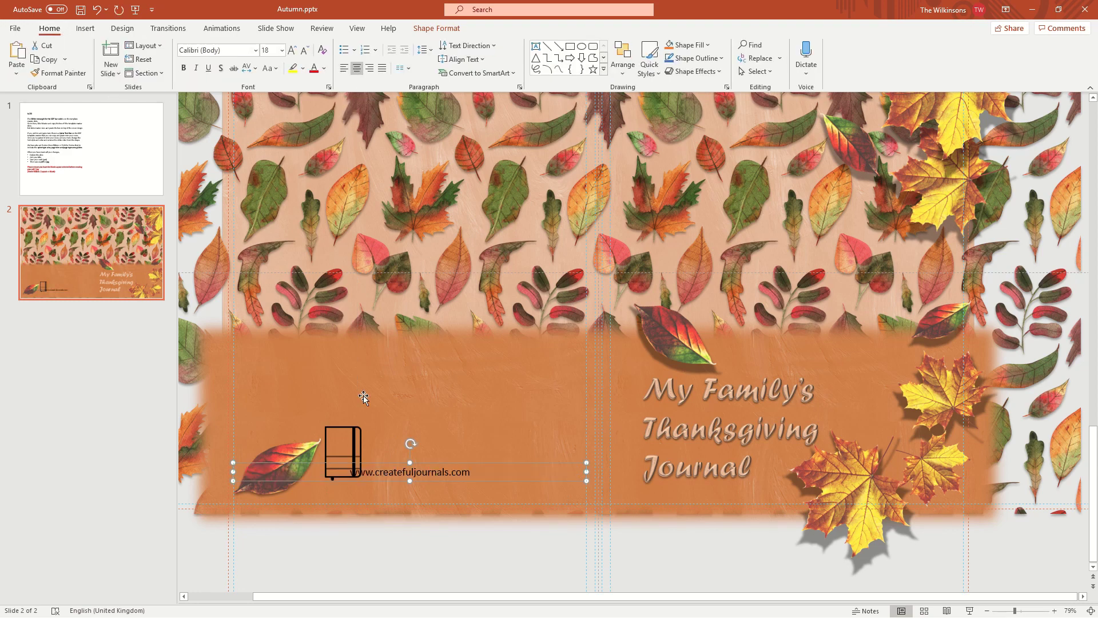
click(360, 436)
click(289, 459)
click(283, 468)
click(292, 450)
drag(292, 451, 497, 379)
Shift the notebook logo left and place the leaf at the banner's upper-left edge.
drag(365, 434, 300, 437)
click(473, 406)
drag(473, 405, 285, 332)
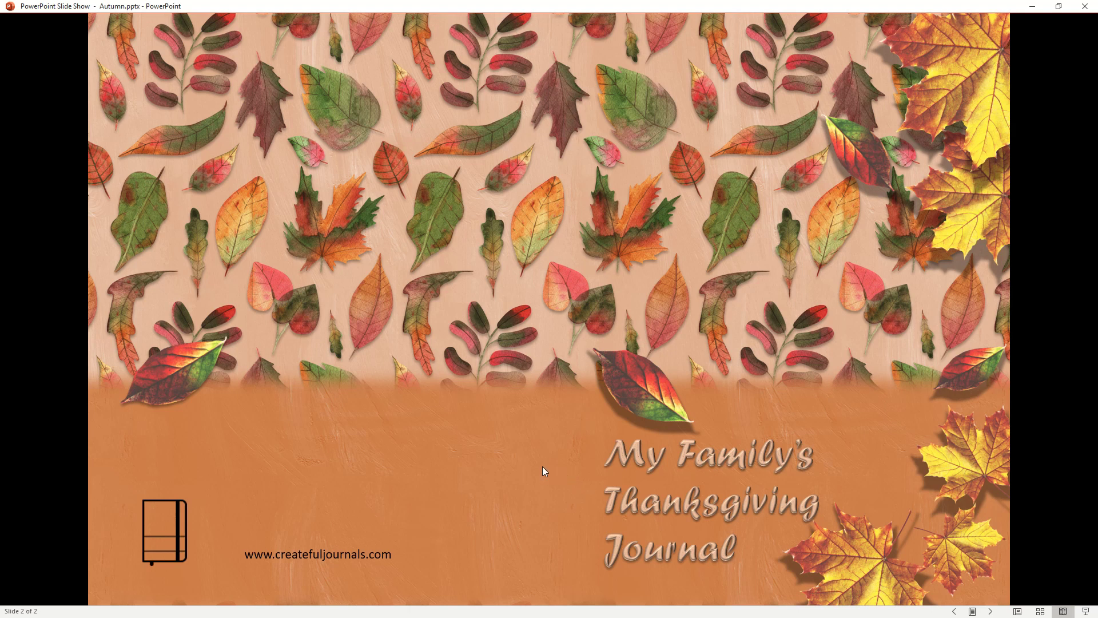
Exit the Reading View preview and save Autumn.pptx.
key(Escape)
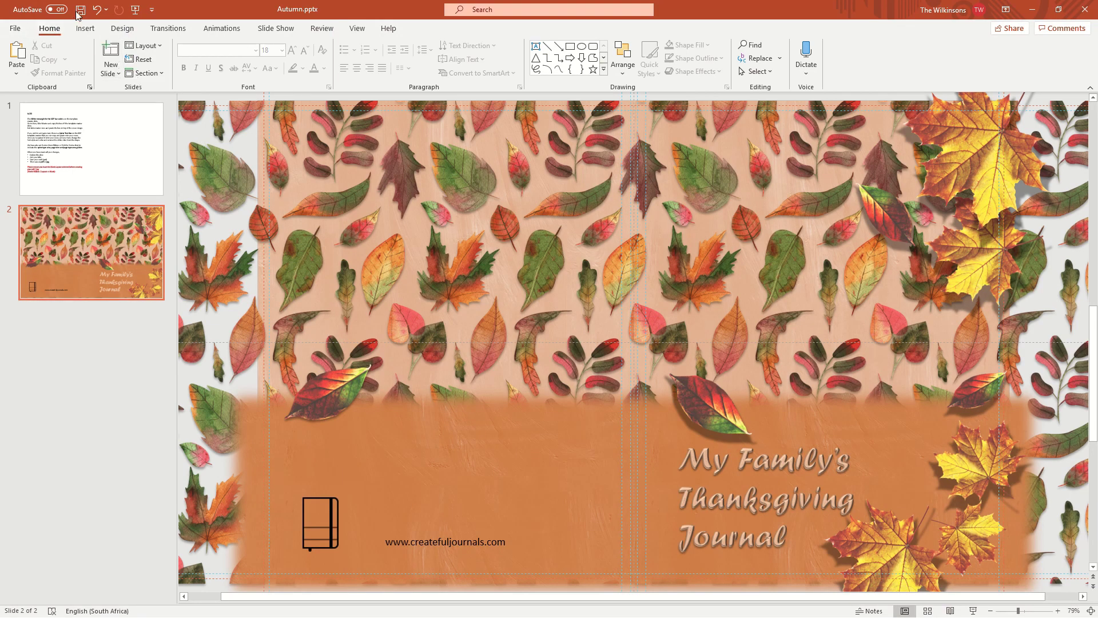
click(15, 29)
click(34, 158)
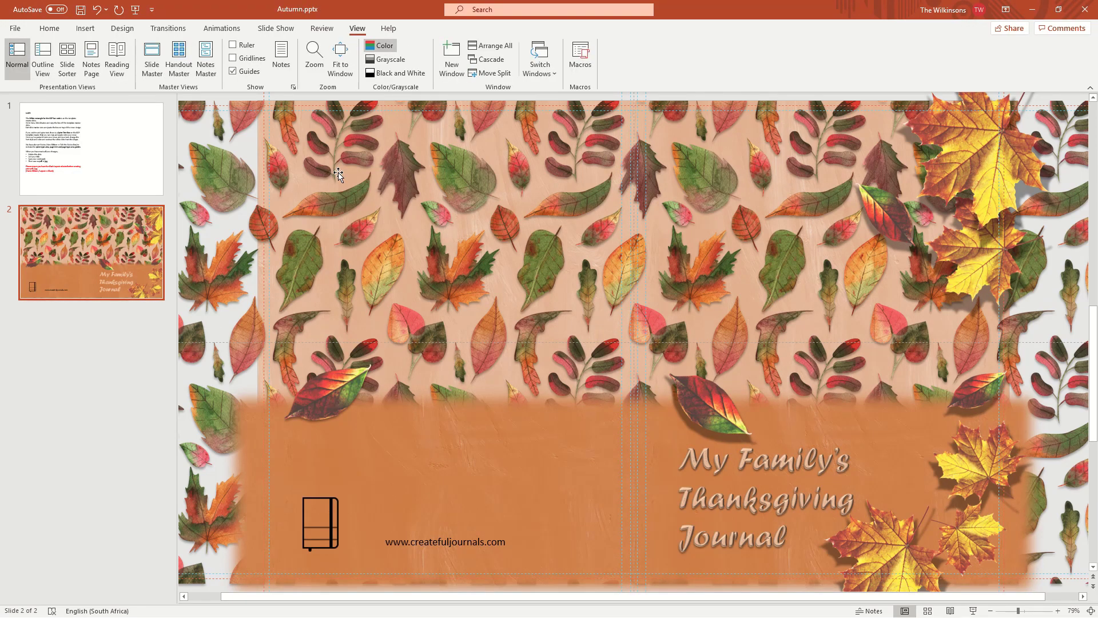
Read the NOTE slide's instruction about the barcode rectangle.
click(96, 155)
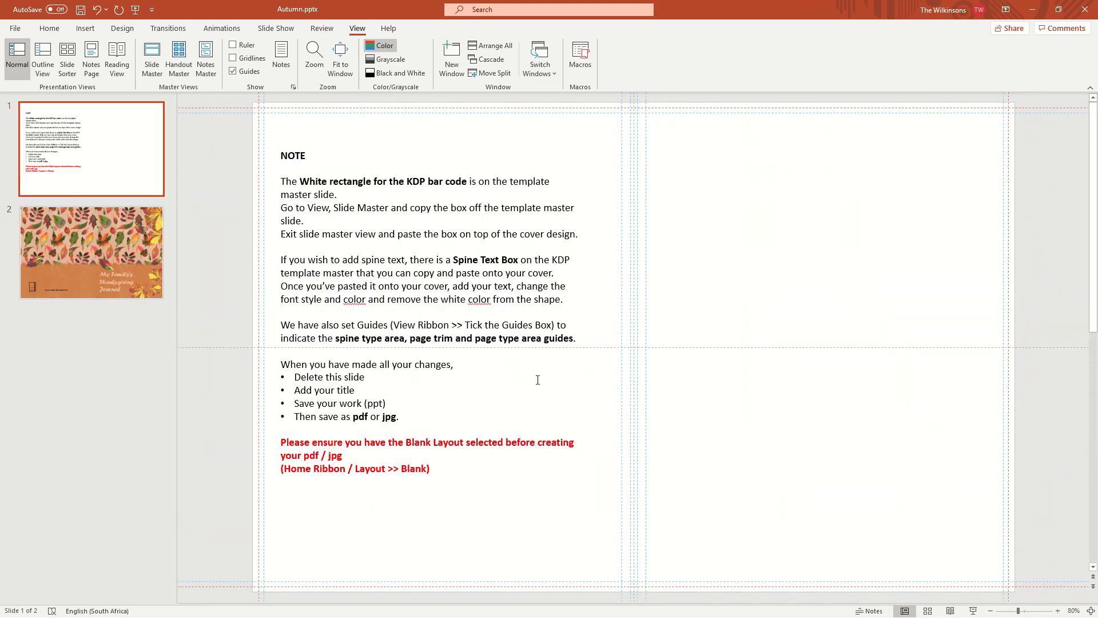
click(235, 189)
drag(280, 181, 521, 181)
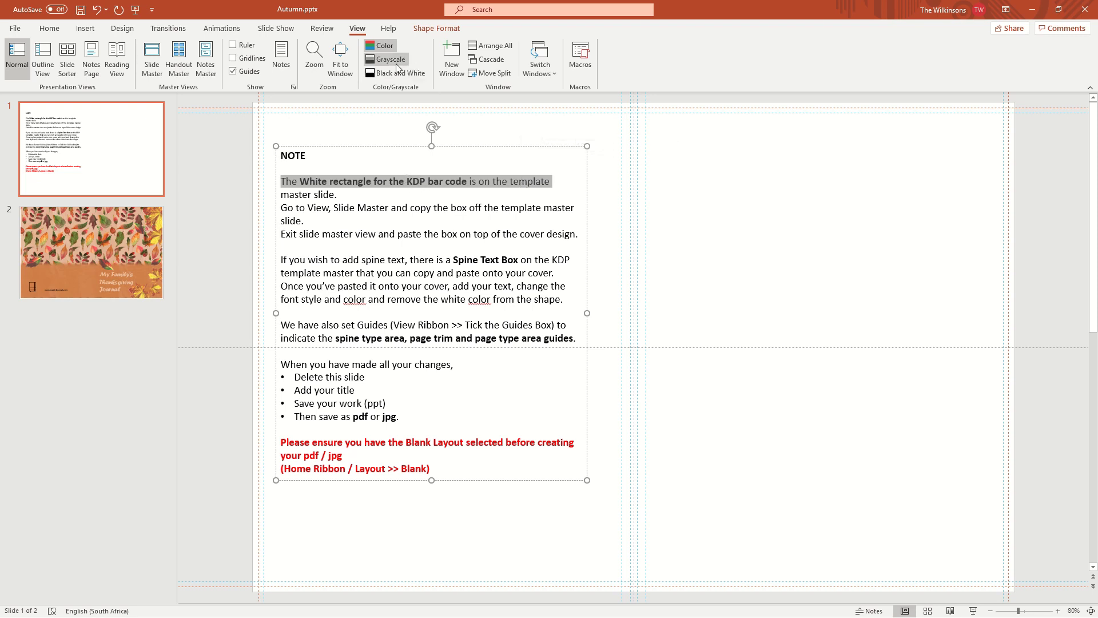
Copy the white barcode rectangle from the KDP master layout and paste it onto the cover slide.
click(154, 59)
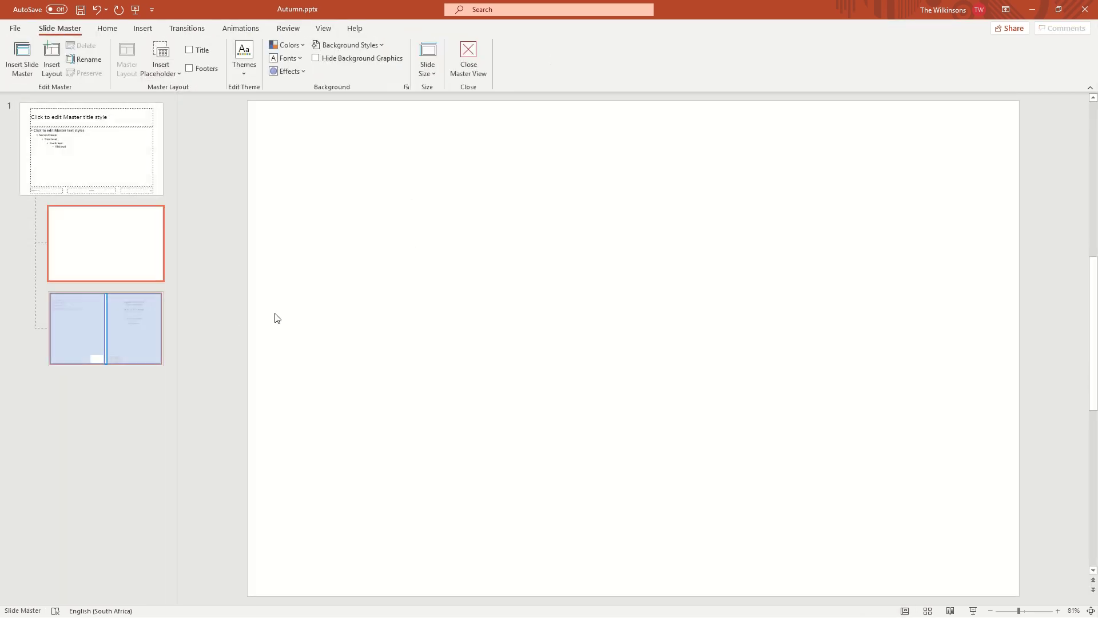
click(145, 331)
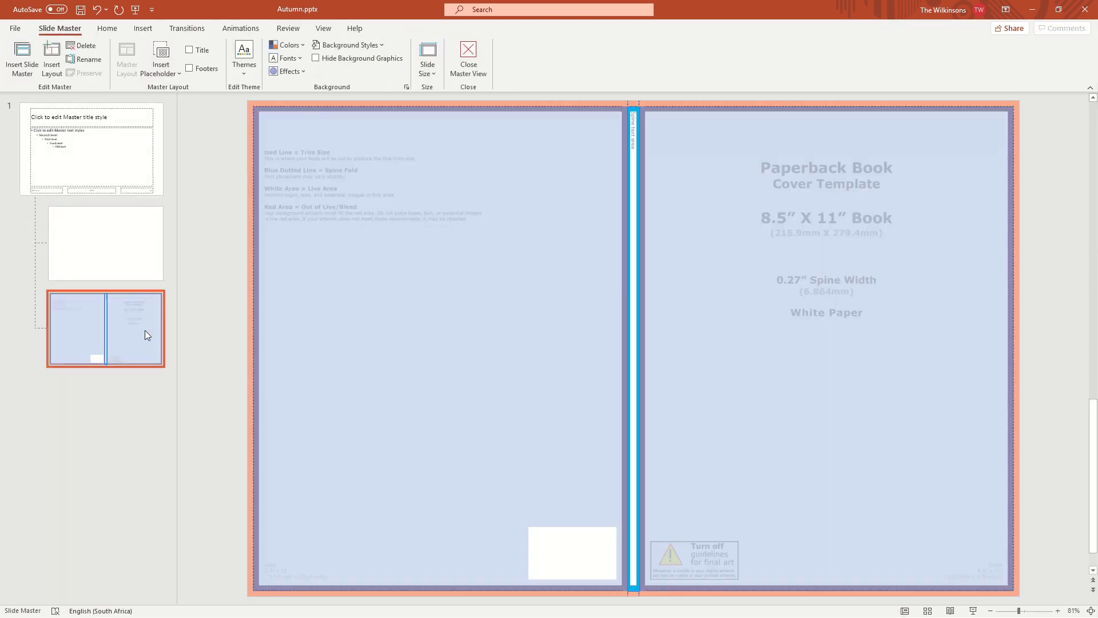
click(569, 527)
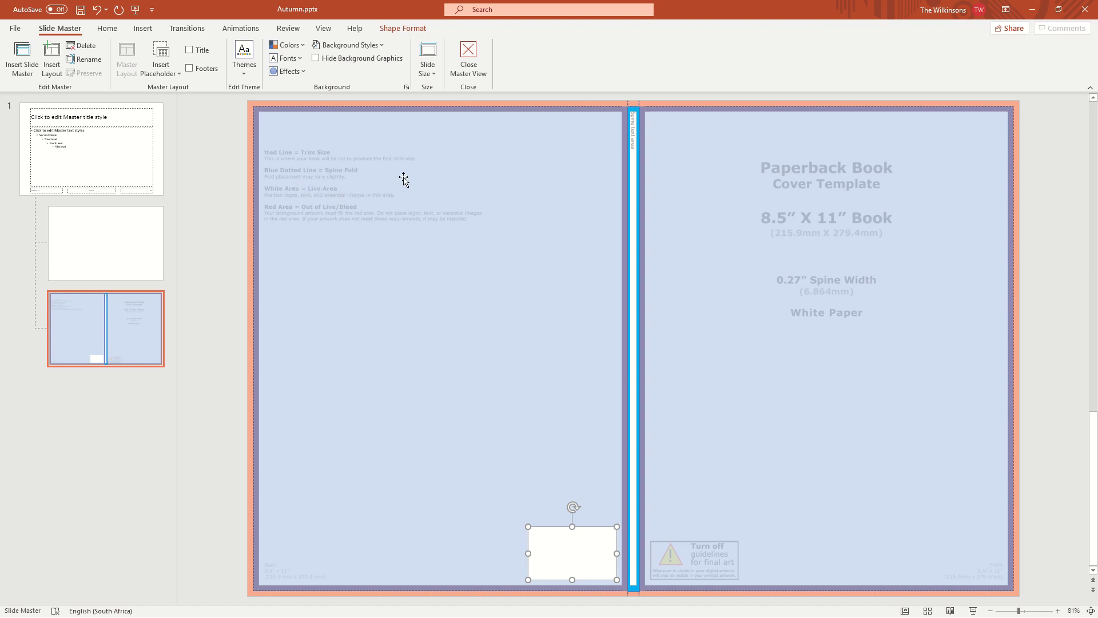
click(469, 63)
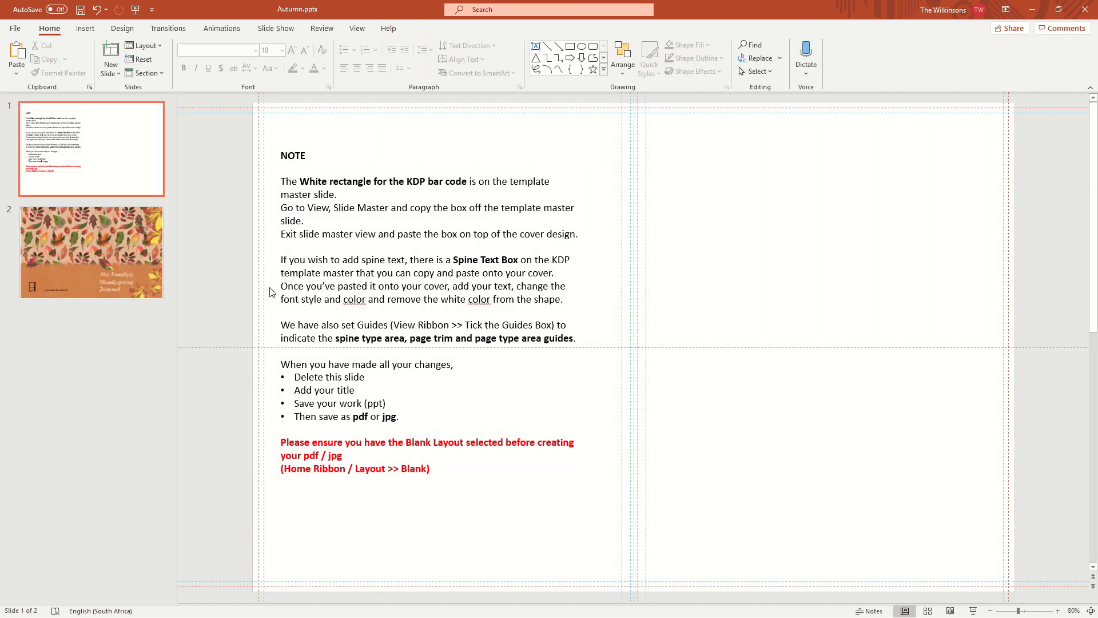
click(87, 260)
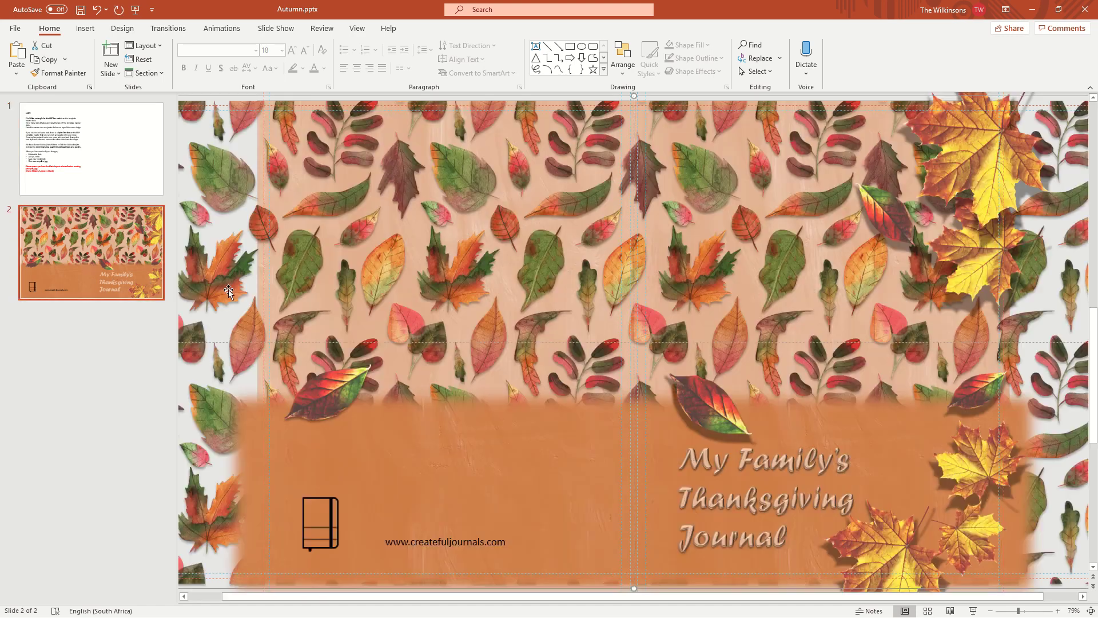
click(228, 290)
key(ctrl+v)
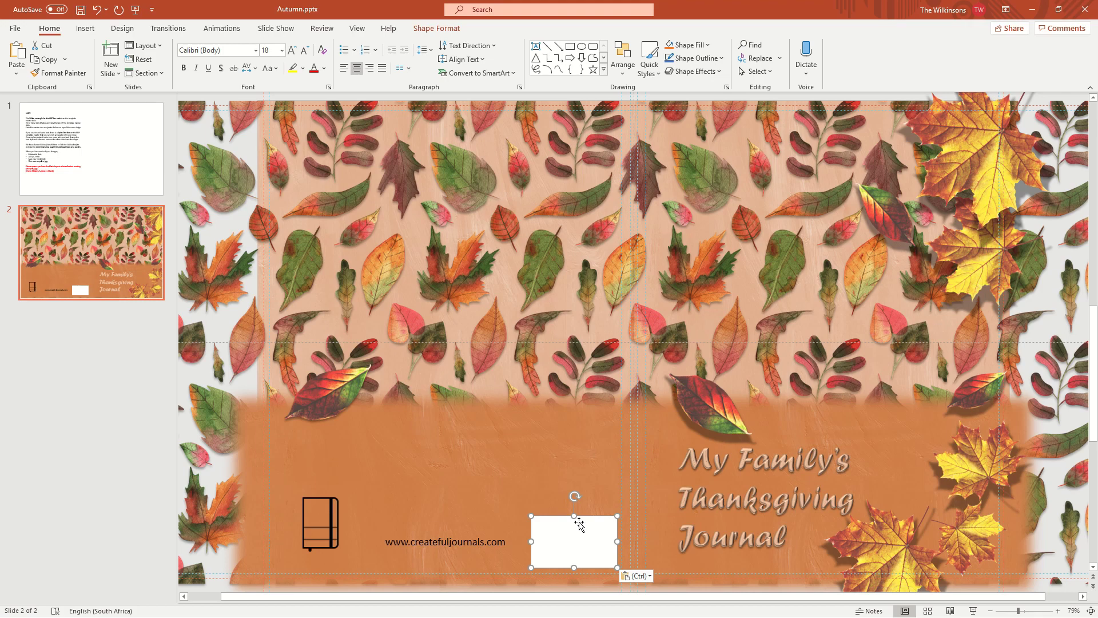
Apply the Blank layout to the cover slide, then select the NOTE slide.
click(580, 522)
click(355, 31)
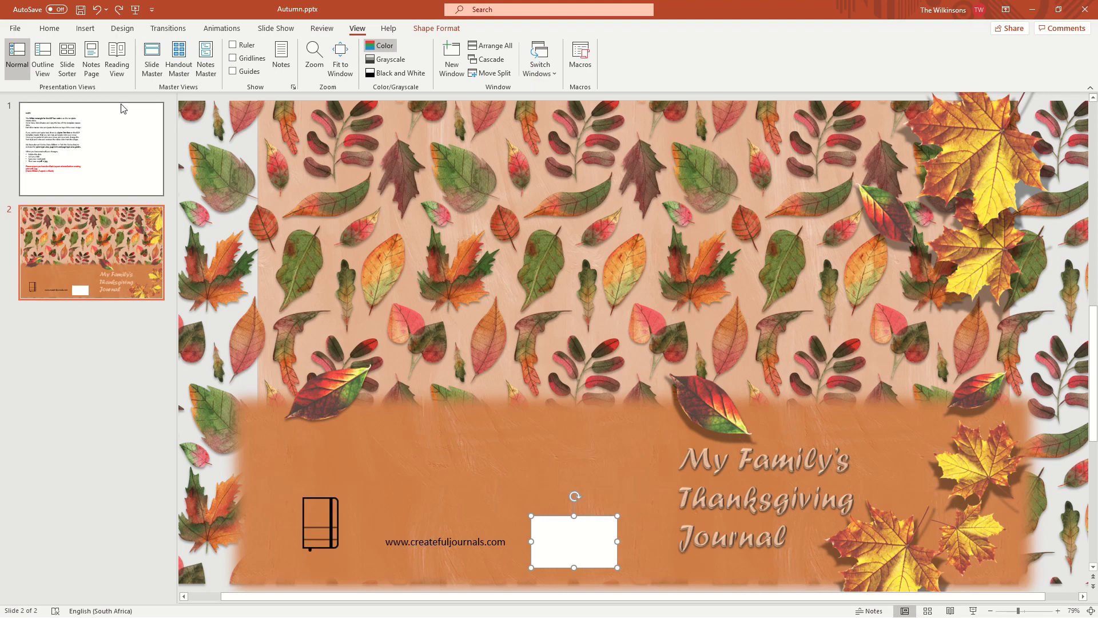
click(52, 31)
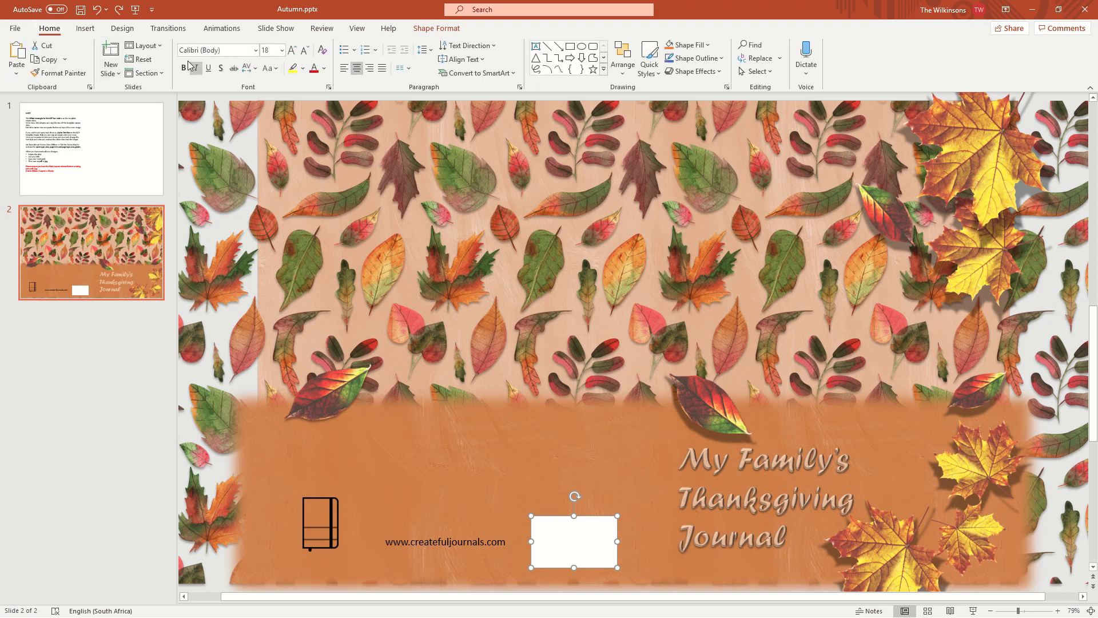
click(164, 51)
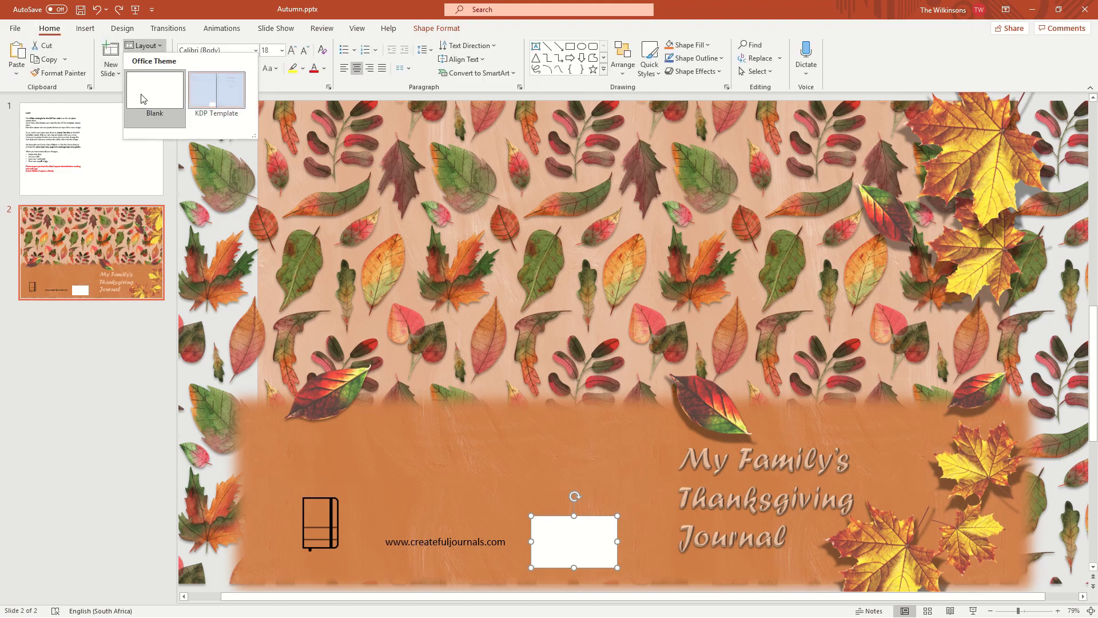
click(143, 106)
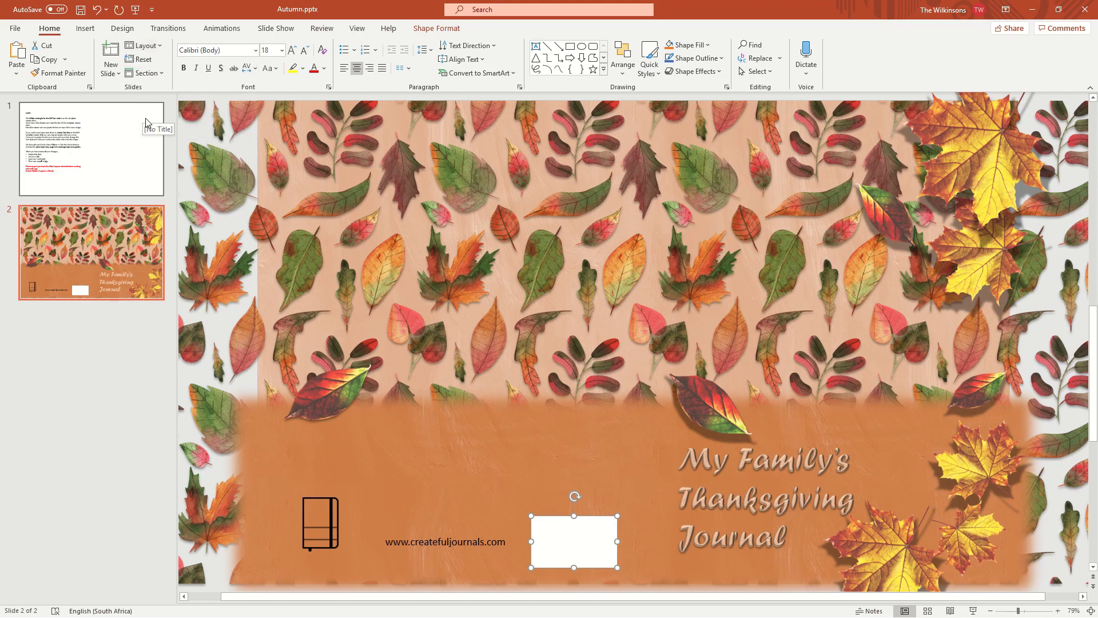
click(111, 135)
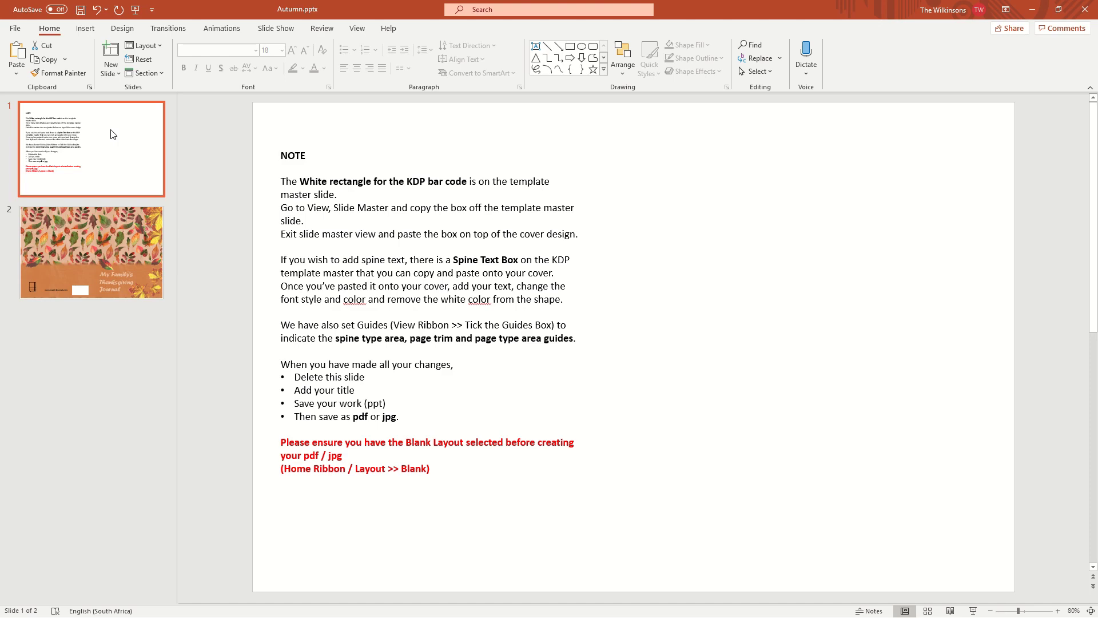
Delete the NOTE slide, save Autumn.pptx, and save a PDF copy.
key(Delete)
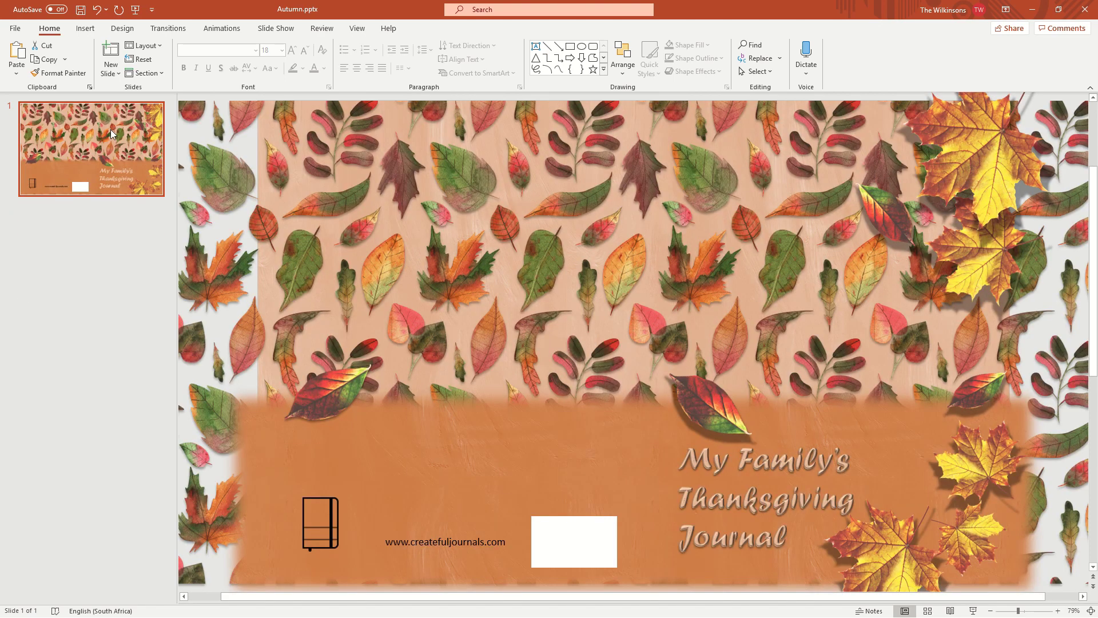
click(80, 10)
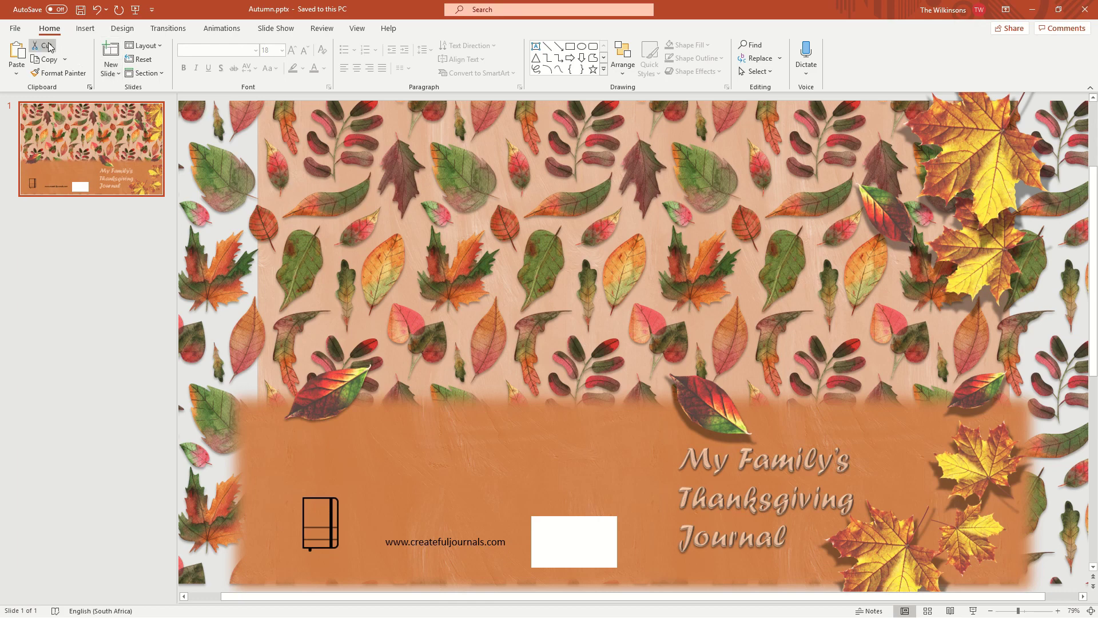
click(22, 30)
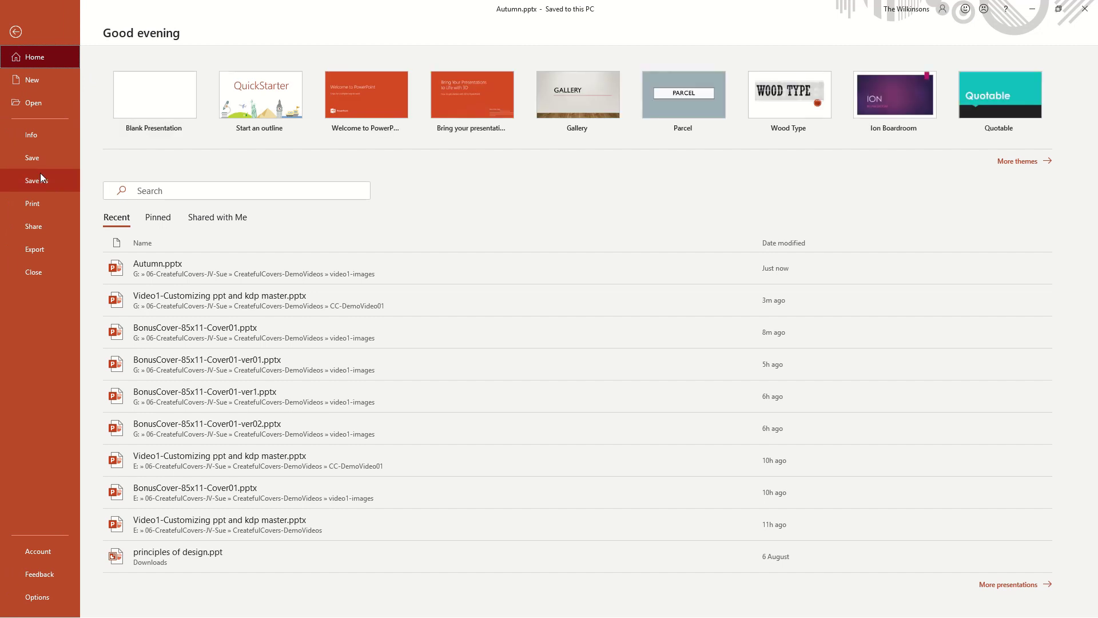
click(37, 180)
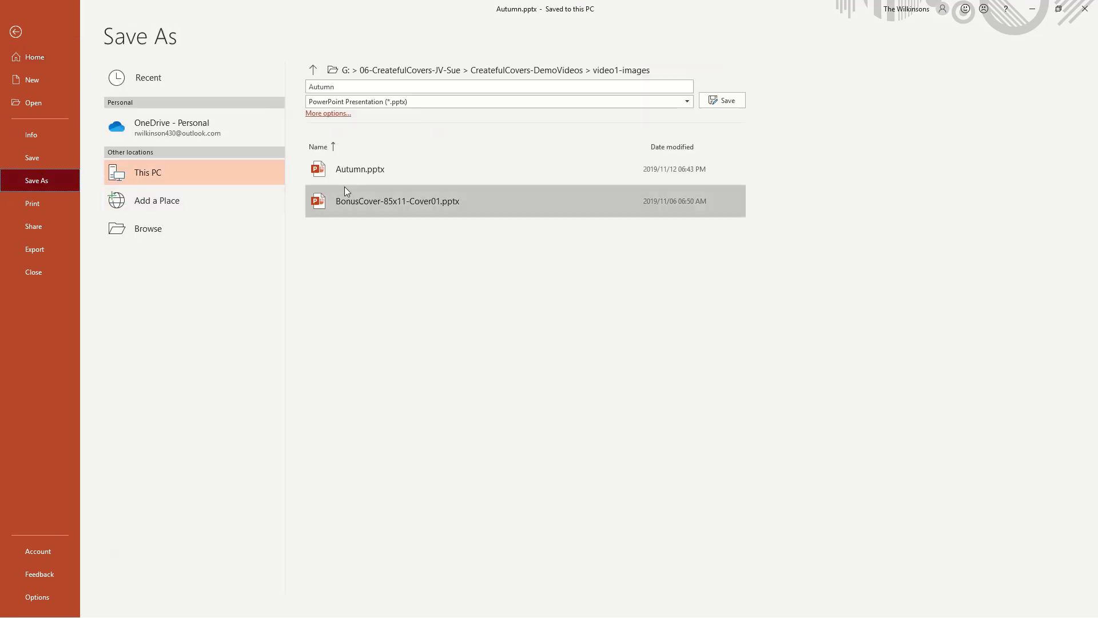
click(487, 103)
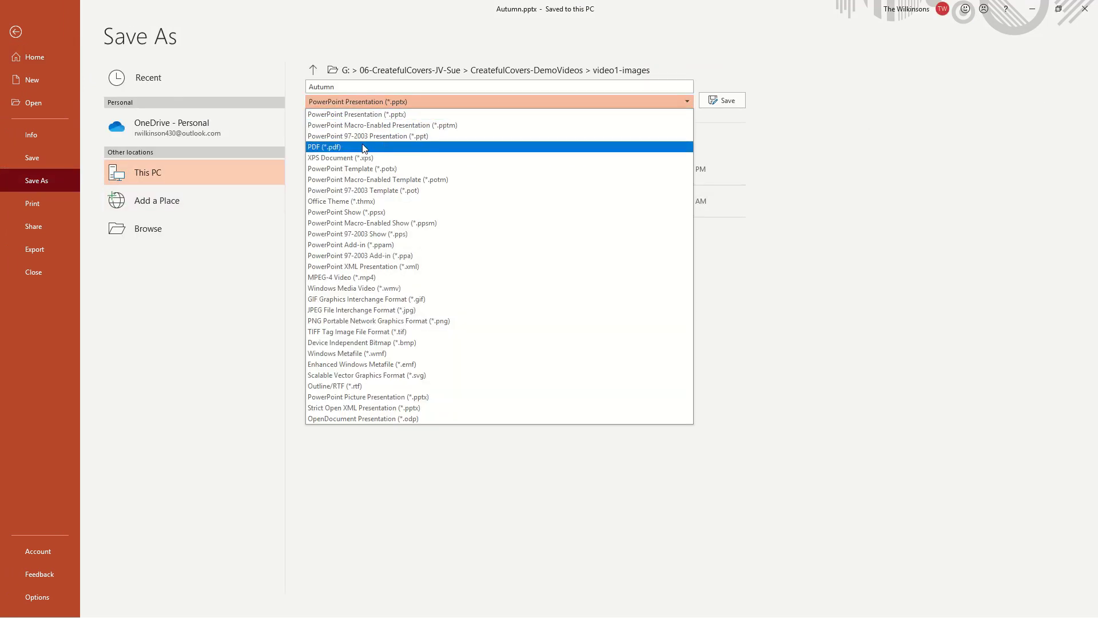
click(377, 146)
key(Escape)
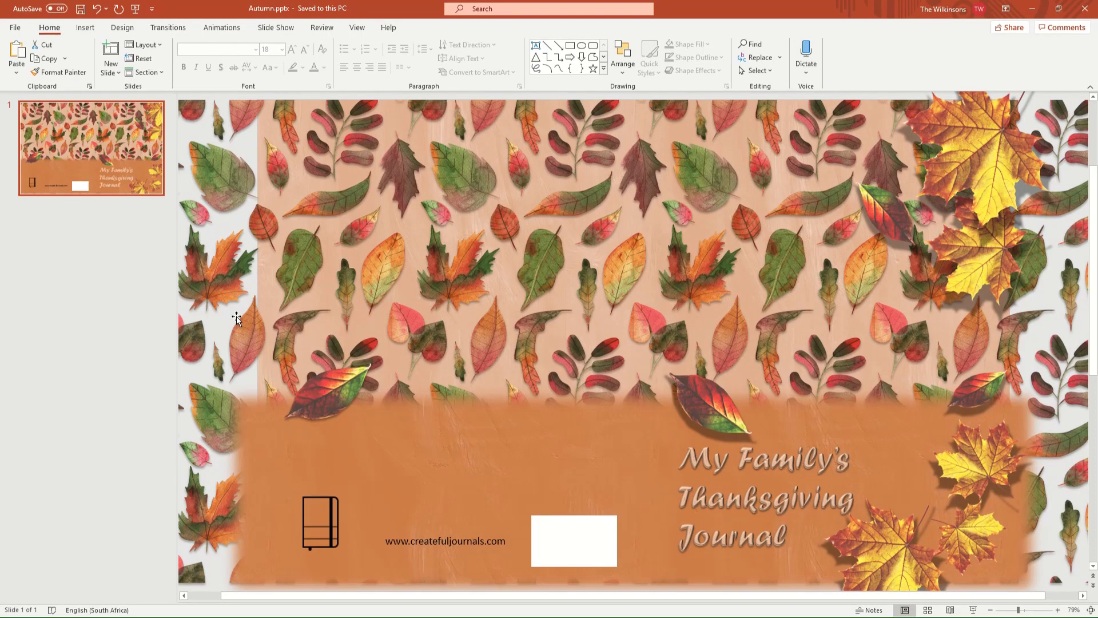